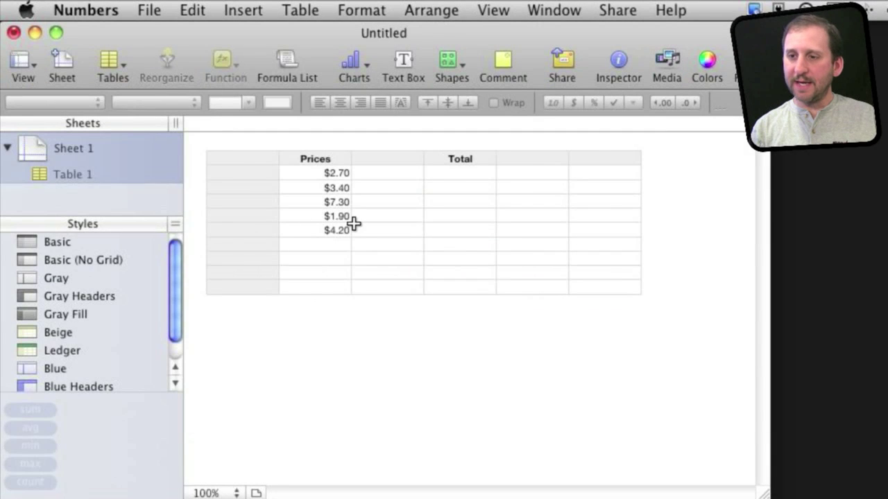
pyautogui.click(354, 219)
pyautogui.click(329, 174)
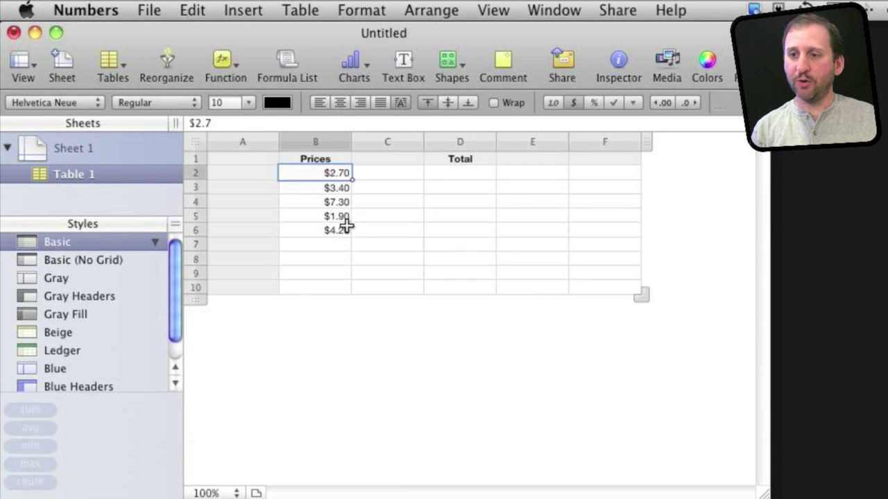
pyautogui.click(458, 173)
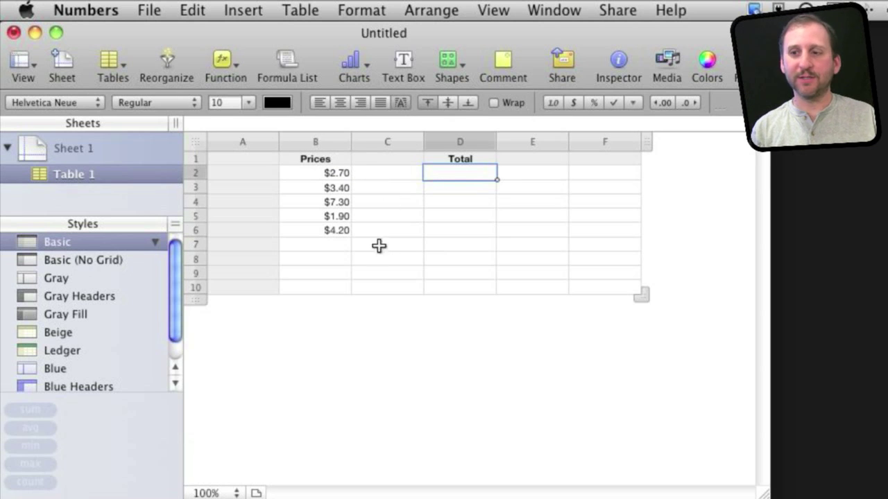
# Format cells C2 to C6, between the Prices and Total columns, as checkboxes
pyautogui.click(381, 174)
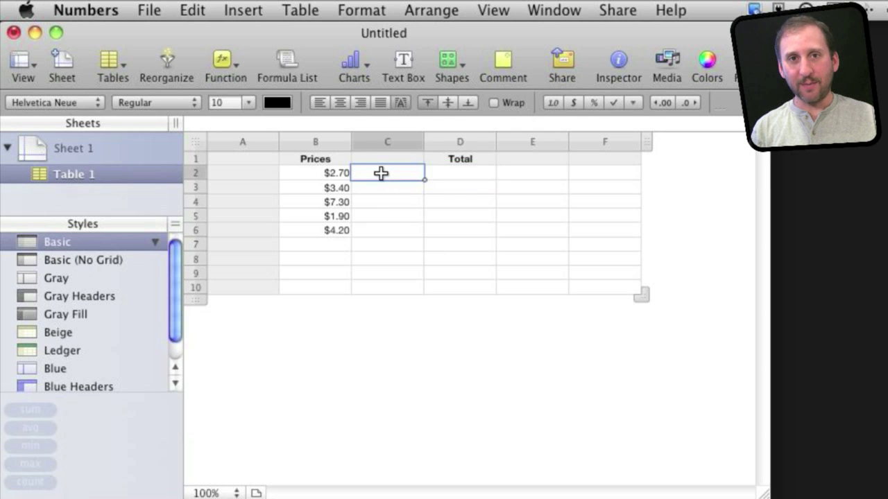
pyautogui.keyDown('shift'); pyautogui.click(385, 232); pyautogui.keyUp('shift')
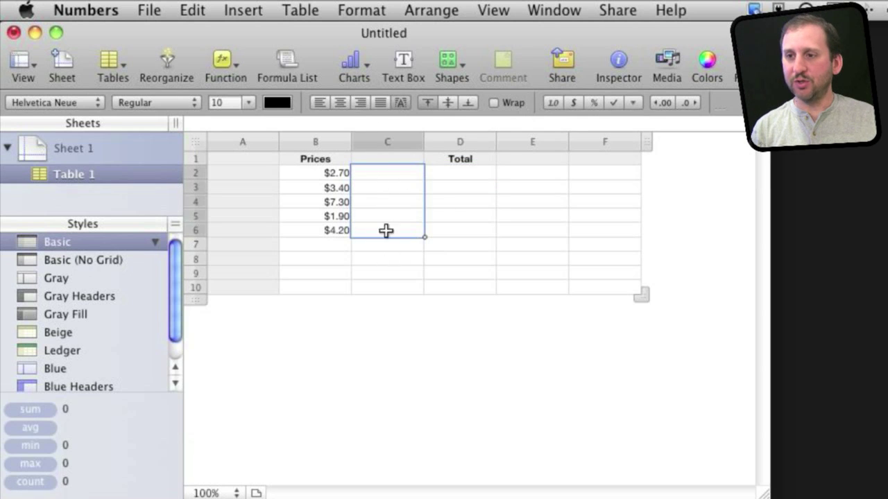
pyautogui.click(617, 60)
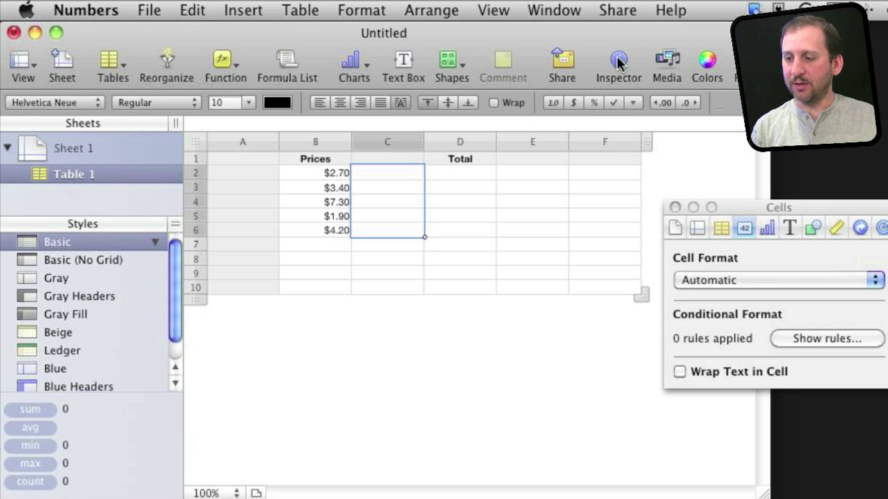
pyautogui.click(730, 278)
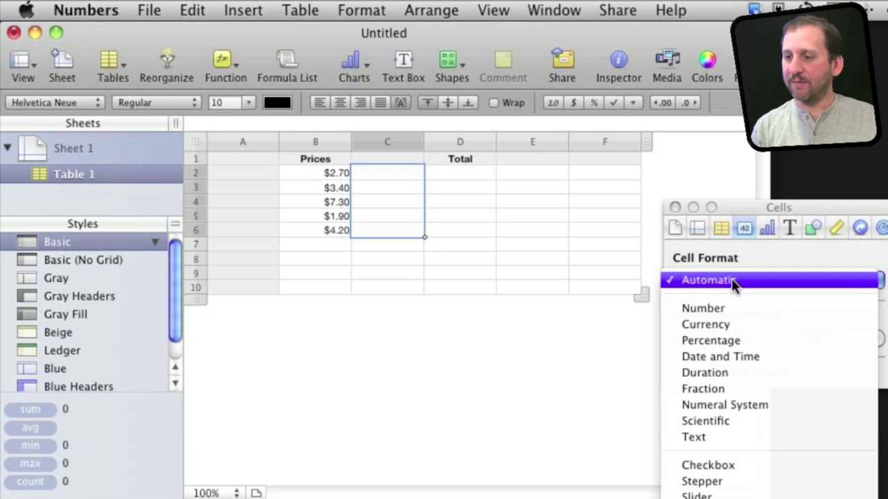
pyautogui.click(744, 461)
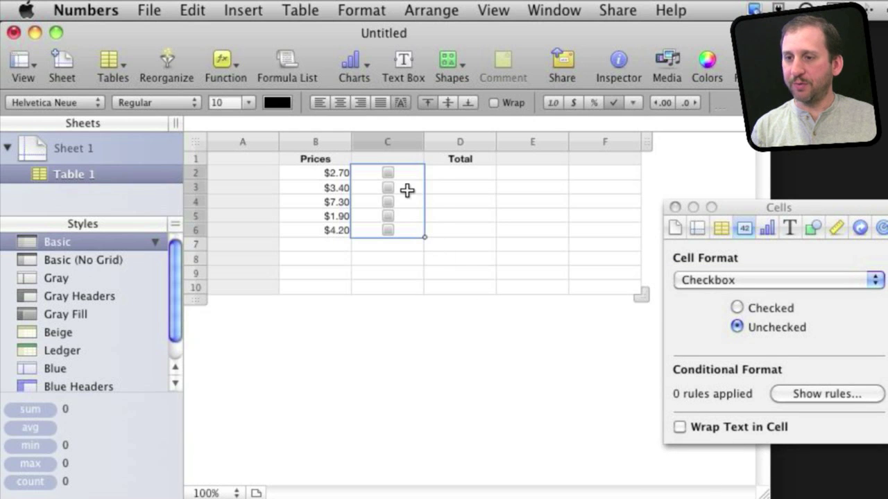
pyautogui.click(655, 264)
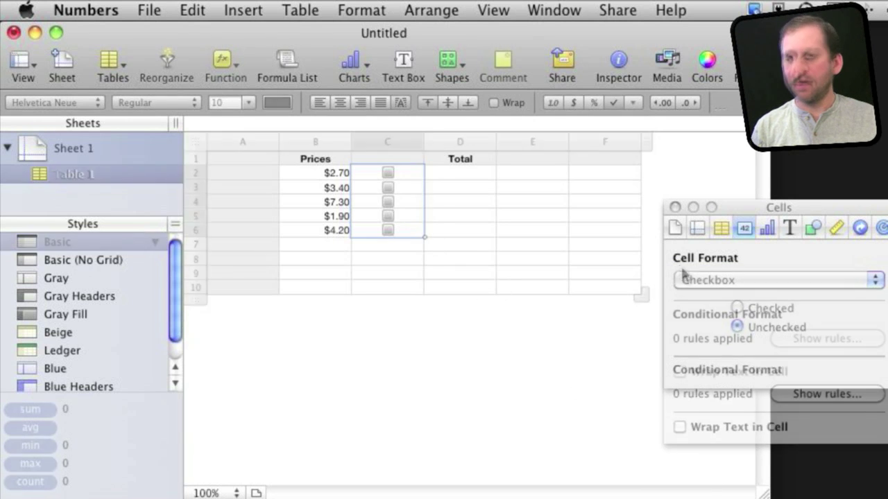
# Enter the formula =IF(C2,B2*1.07,B2) in cell D2 under Total
pyautogui.click(448, 173)
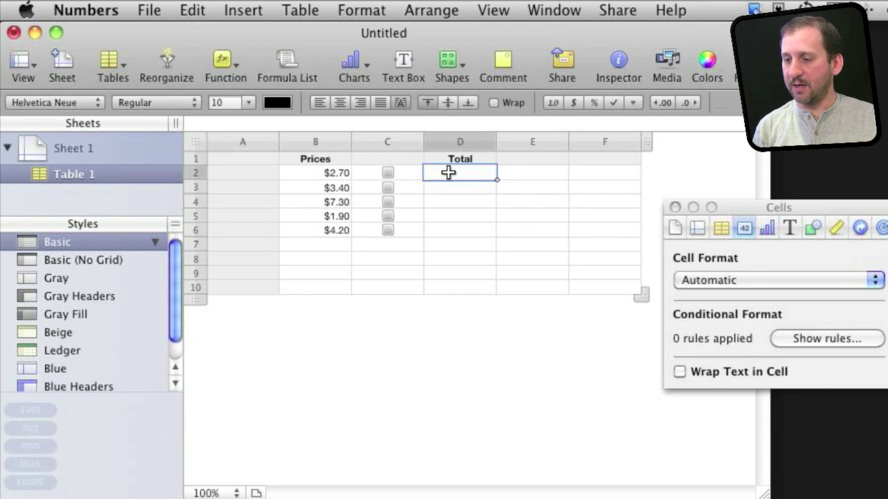
pyautogui.write('=')
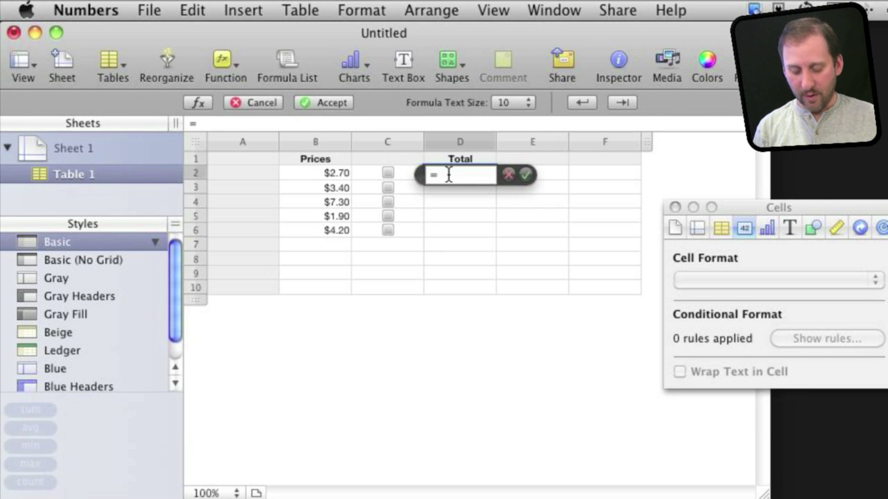
pyautogui.write('IF(')
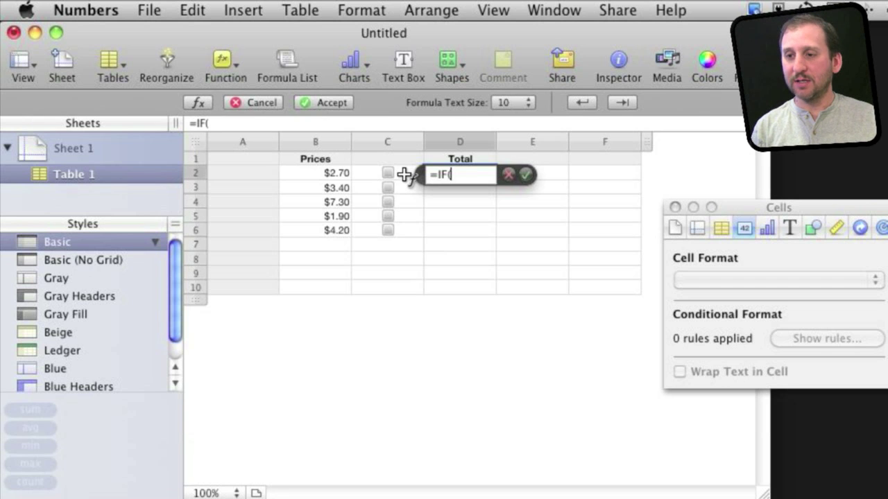
pyautogui.click(404, 174)
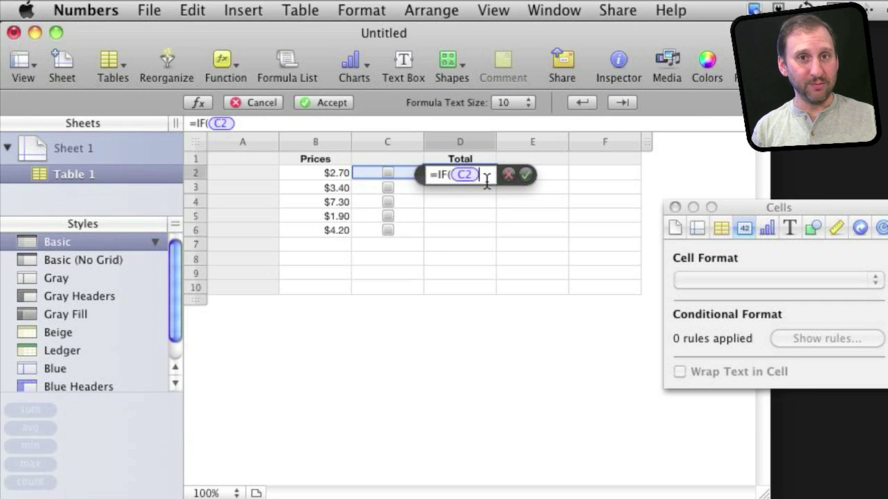
pyautogui.write(',')
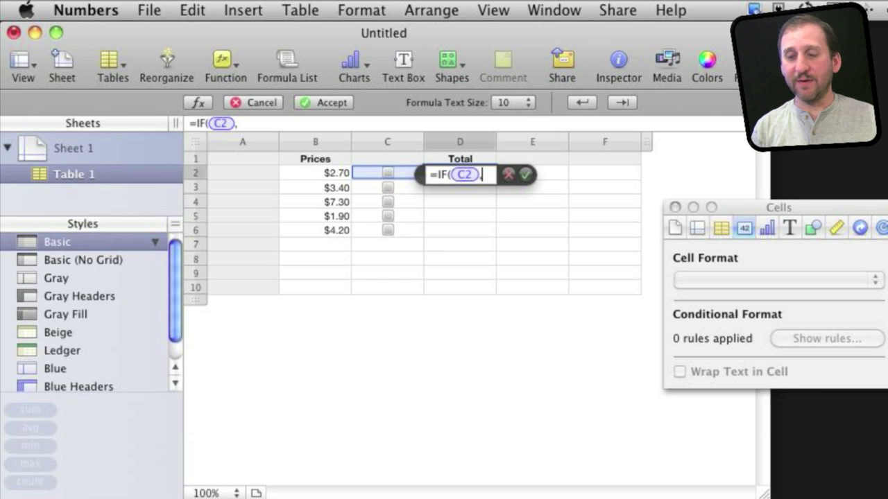
pyautogui.click(329, 176)
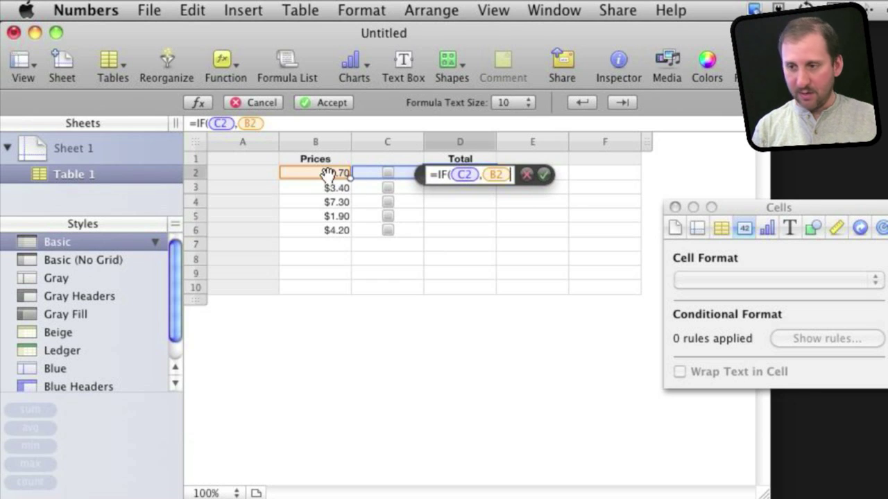
pyautogui.write('*1')
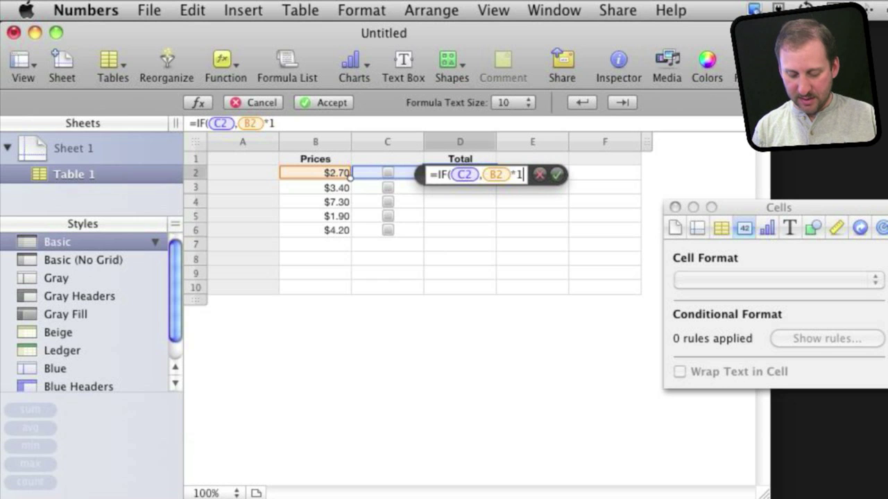
pyautogui.write('.07')
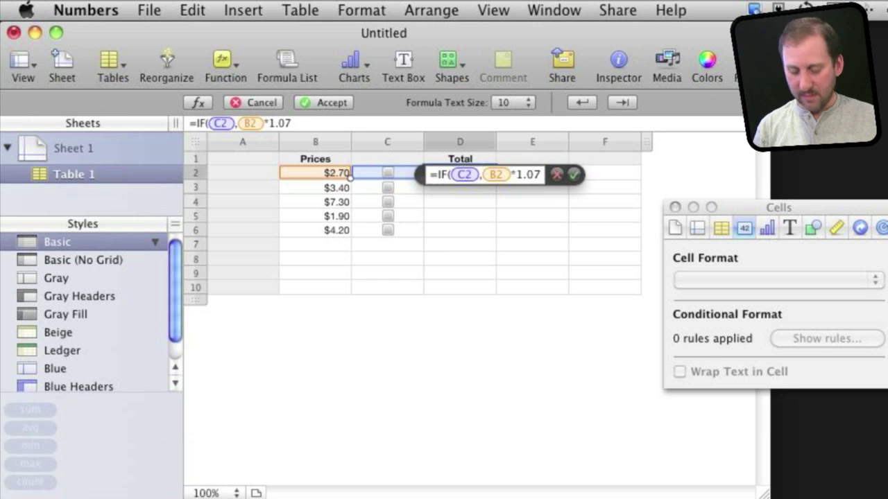
pyautogui.write(',')
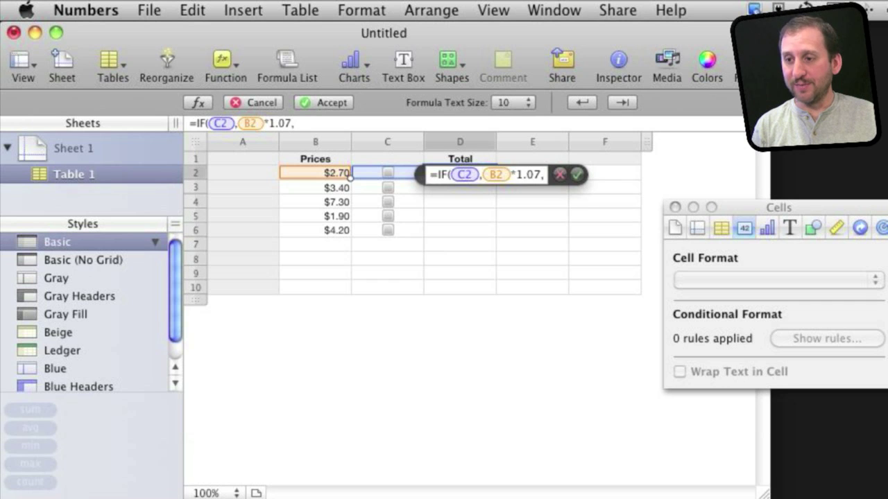
pyautogui.write('B2')
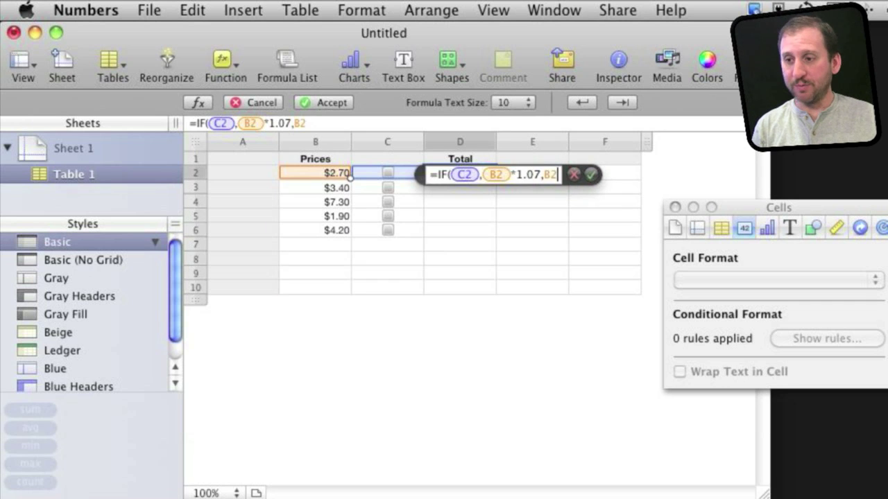
pyautogui.write(')')
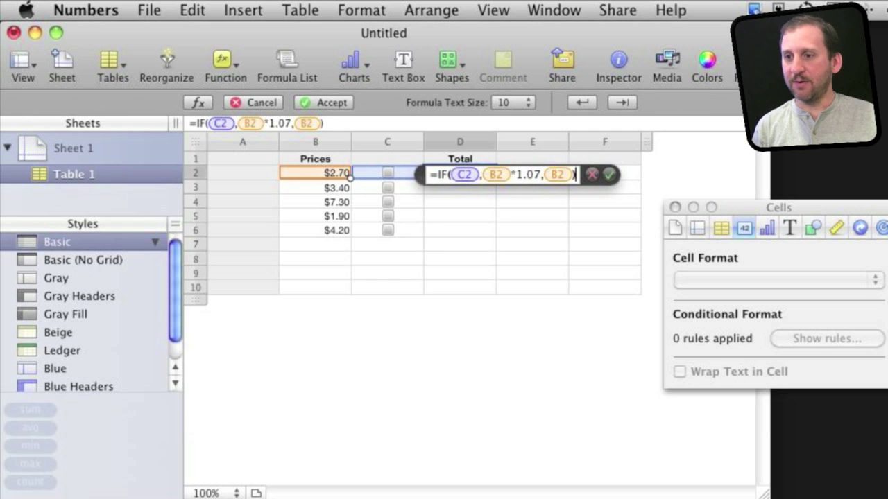
pyautogui.press('Return')
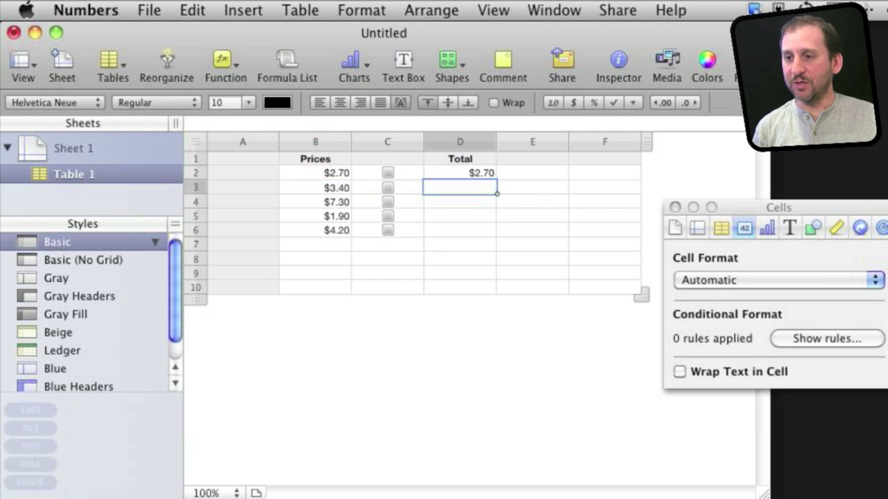
# Fill the Total formula from D2 down through cells D3 to D6
pyautogui.click(460, 173)
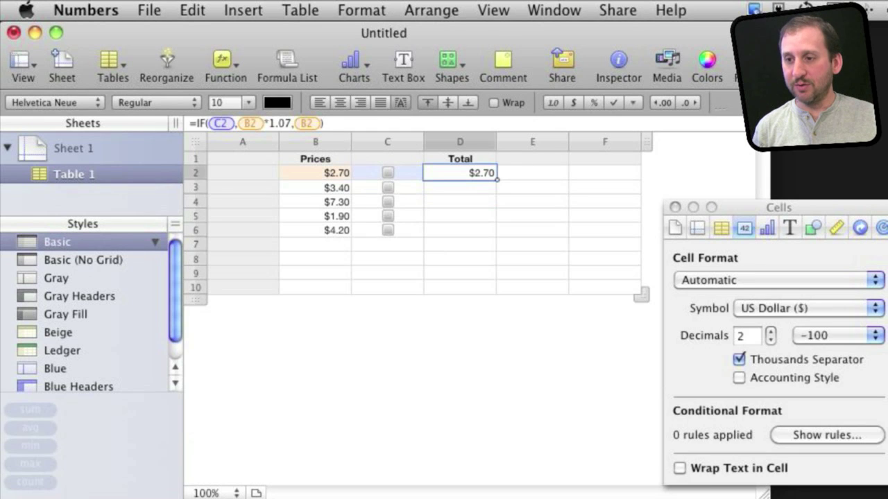
pyautogui.moveTo(460, 188); pyautogui.dragTo(460, 230)
pyautogui.press('super+d')
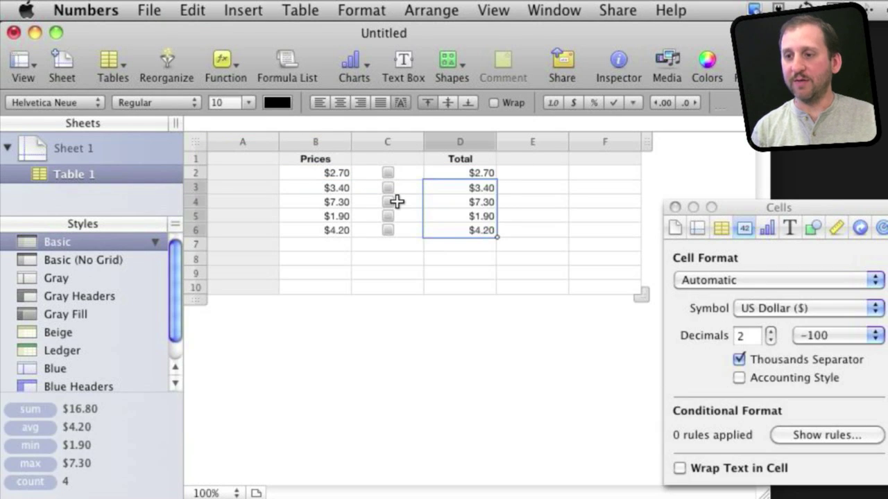
# Test the totals by ticking all five checkboxes in C2 to C6 and unticking those in C5 and C3
pyautogui.click(400, 191)
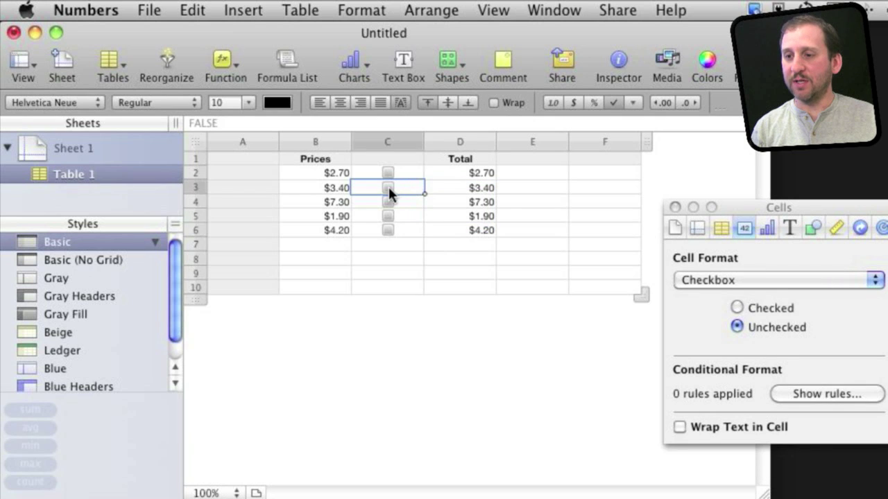
pyautogui.click(388, 187)
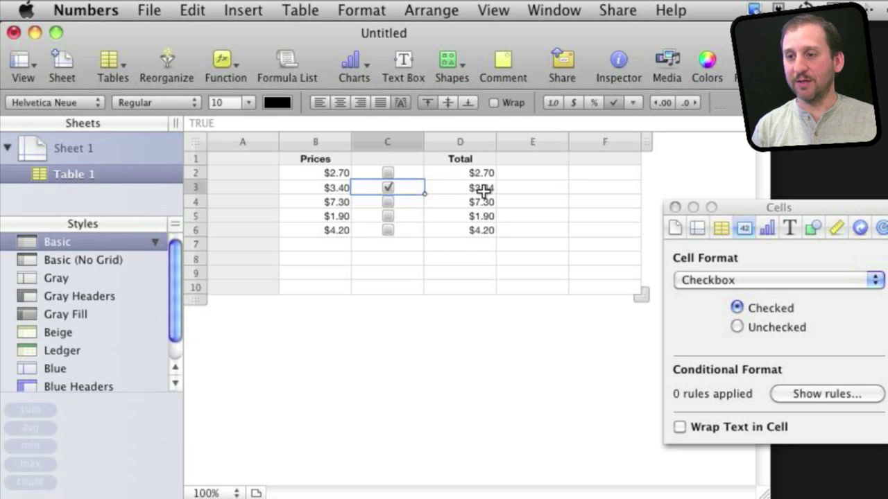
pyautogui.click(388, 216)
pyautogui.click(387, 230)
pyautogui.click(388, 202)
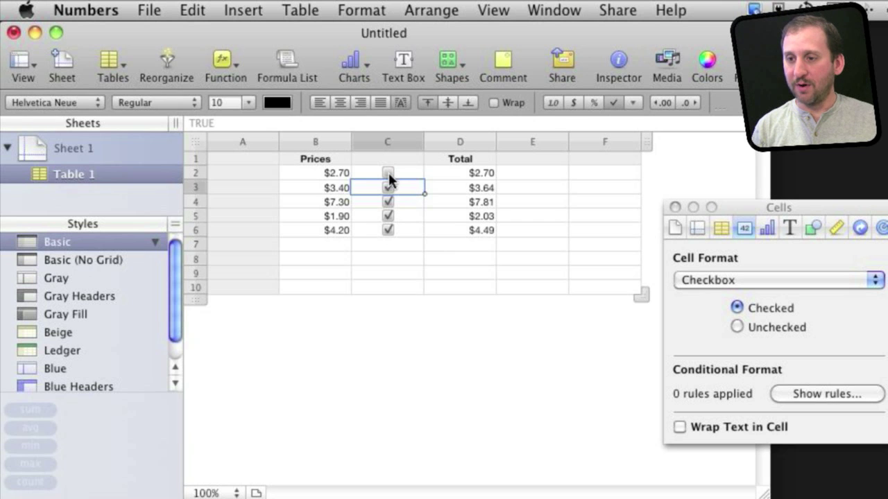
pyautogui.click(388, 173)
pyautogui.click(387, 214)
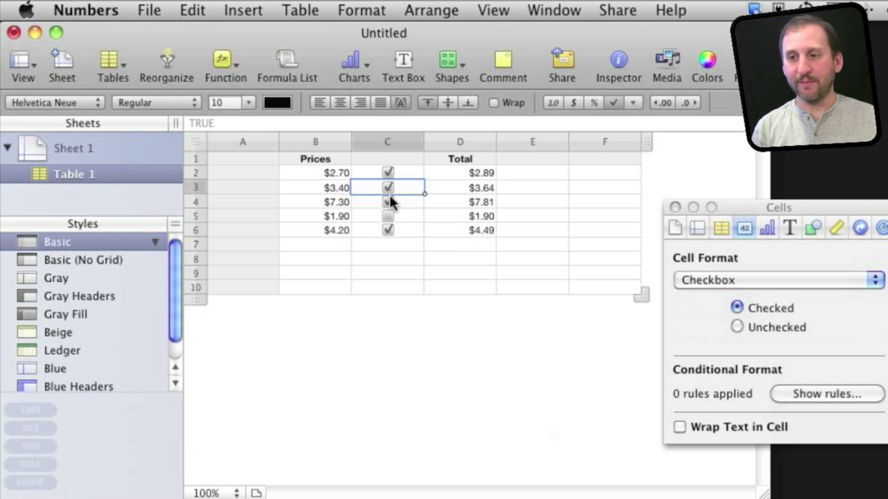
pyautogui.click(387, 187)
pyautogui.click(551, 434)
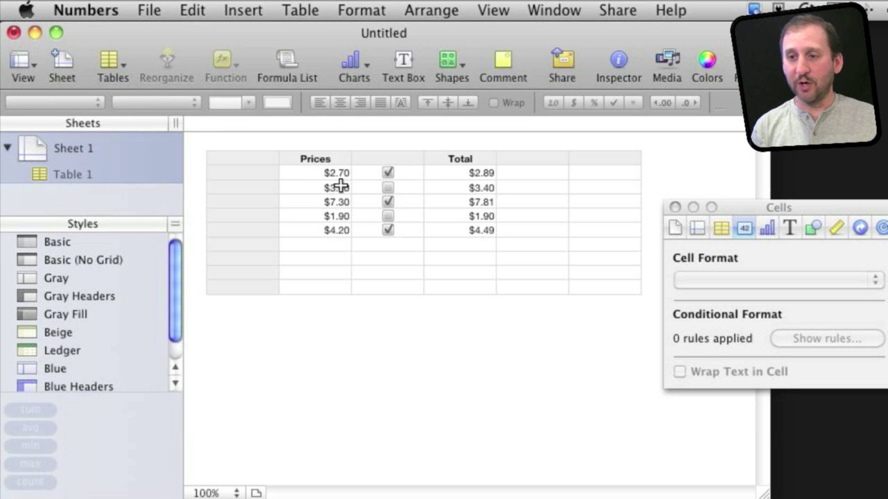
# Clear the checkboxes from C2 to C6 and enter the comparison formula =B2>4 in C2
pyautogui.moveTo(406, 175); pyautogui.dragTo(398, 231)
pyautogui.press('Delete')
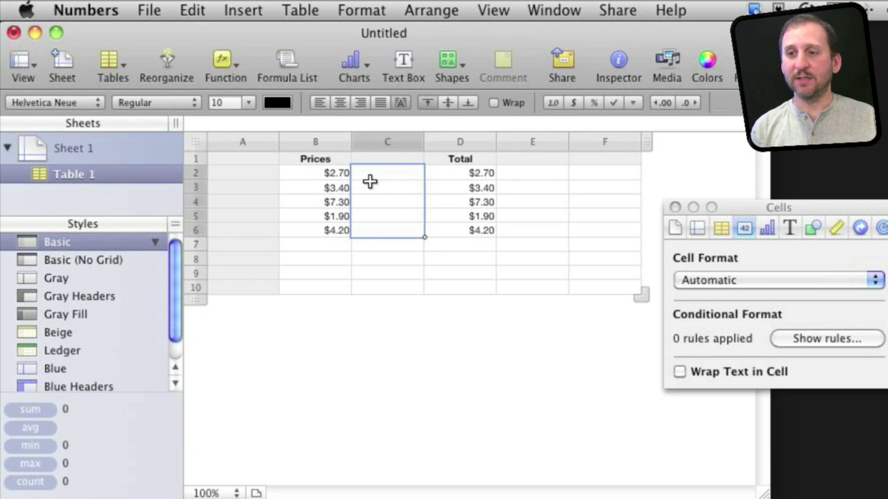
pyautogui.click(381, 174)
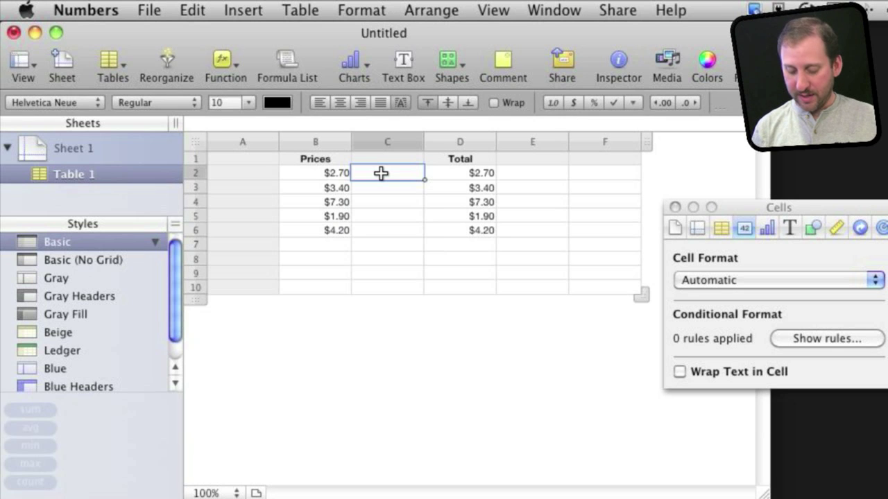
pyautogui.write('=')
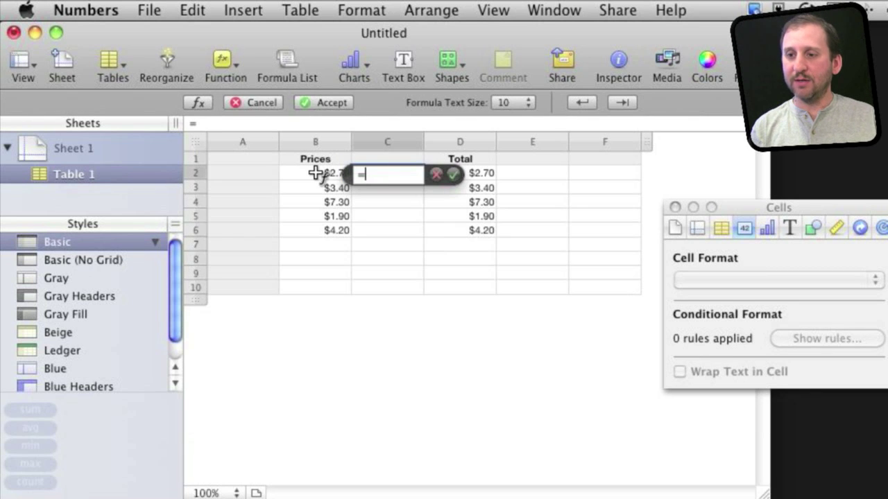
pyautogui.click(316, 173)
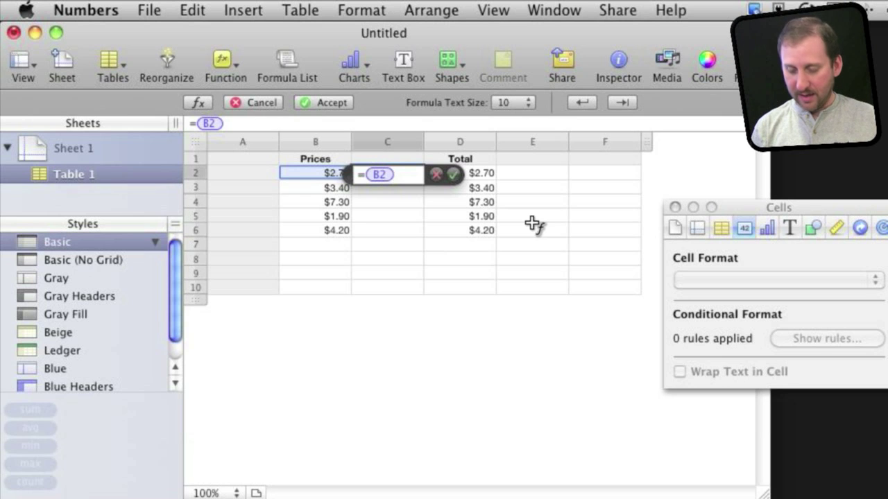
pyautogui.write('>4')
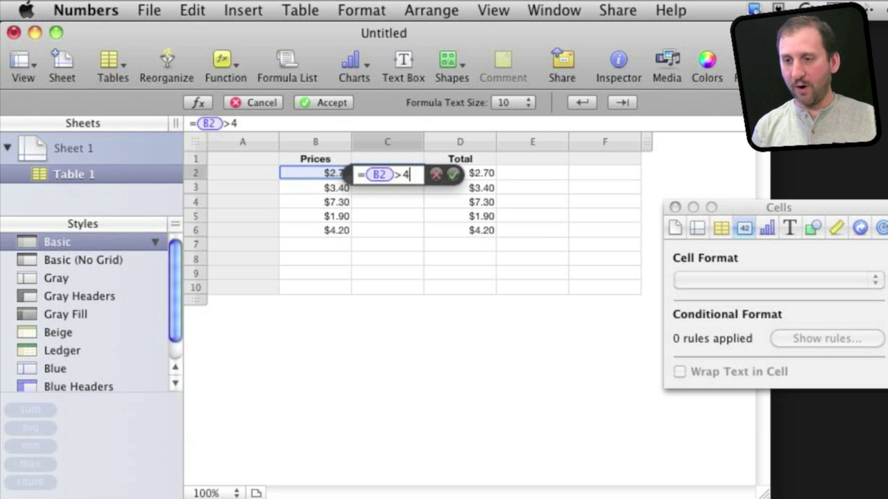
pyautogui.press('Return')
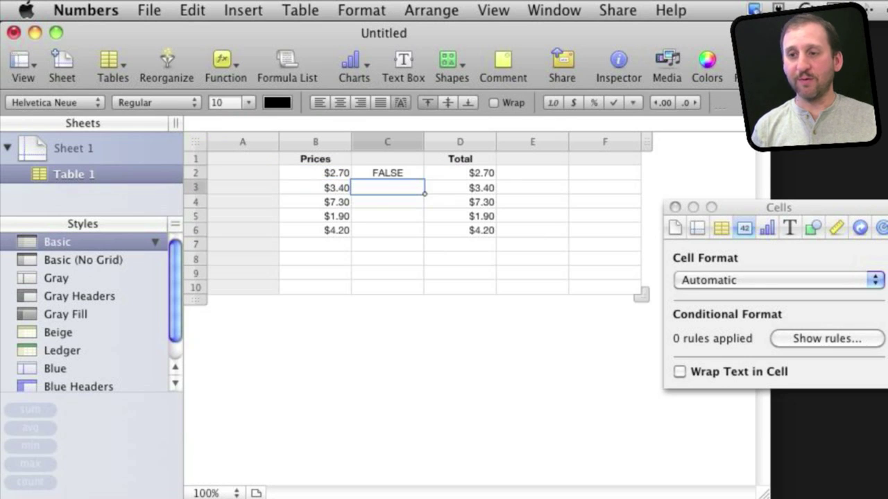
pyautogui.click(387, 172)
pyautogui.click(315, 173)
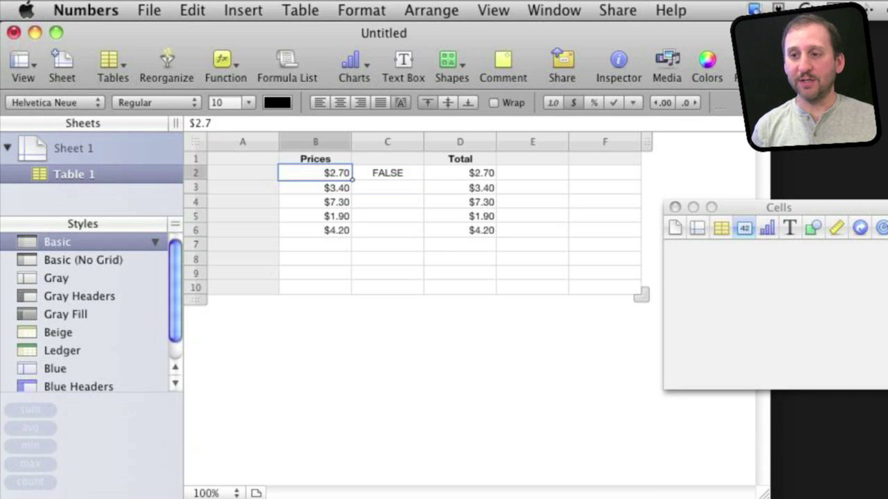
pyautogui.click(387, 172)
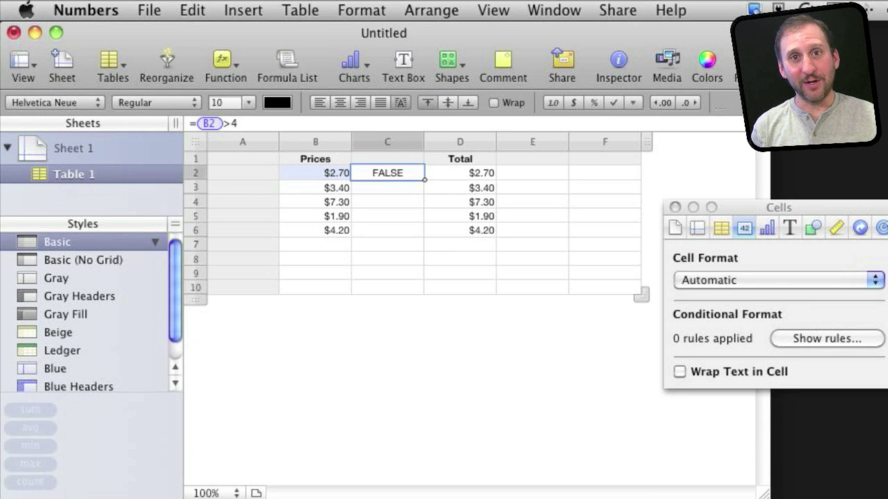
# Copy the comparison formula from C2 into cells C3 to C6
pyautogui.press('Down')
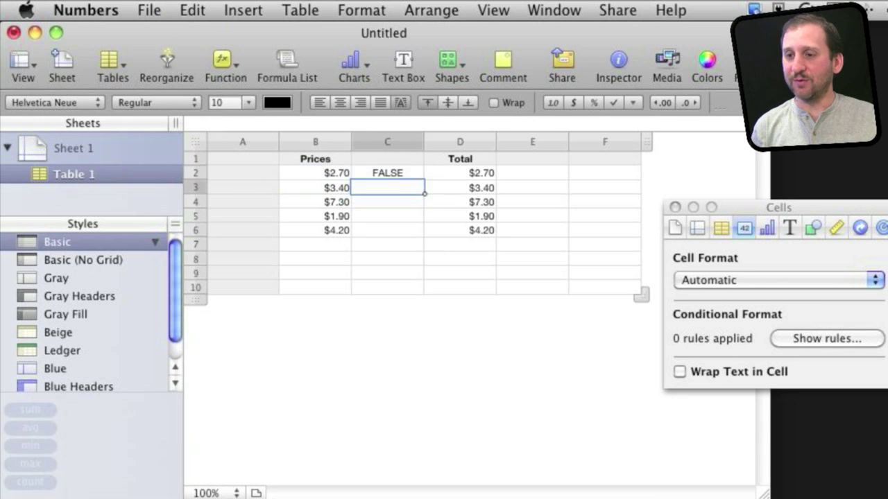
pyautogui.press('super+v')
pyautogui.press('Down')
pyautogui.press('super+v')
pyautogui.press('Down')
pyautogui.press('super+v')
pyautogui.press('Down')
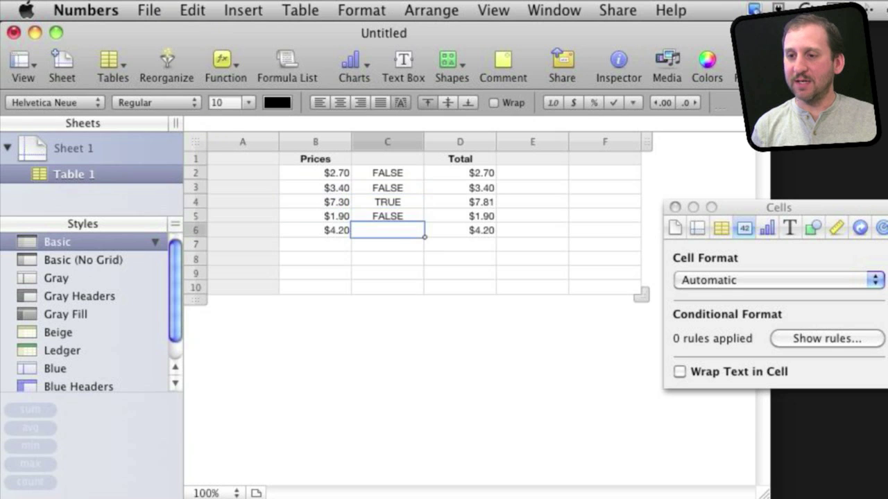
pyautogui.press('super+v')
# Compare the prices in B4 and B6 with their true/false results in column C
pyautogui.press('Up')
pyautogui.press('Up')
pyautogui.press('Left')
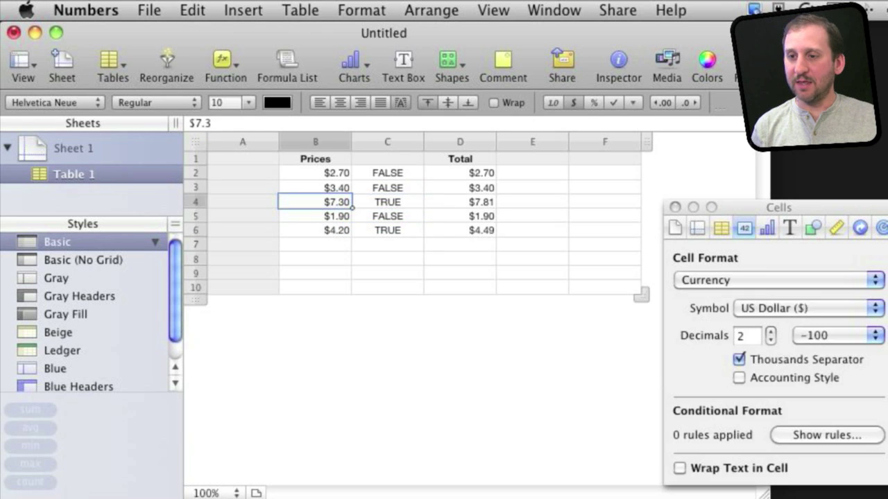
pyautogui.press('Right')
pyautogui.press('Down')
pyautogui.press('Down')
pyautogui.press('Left')
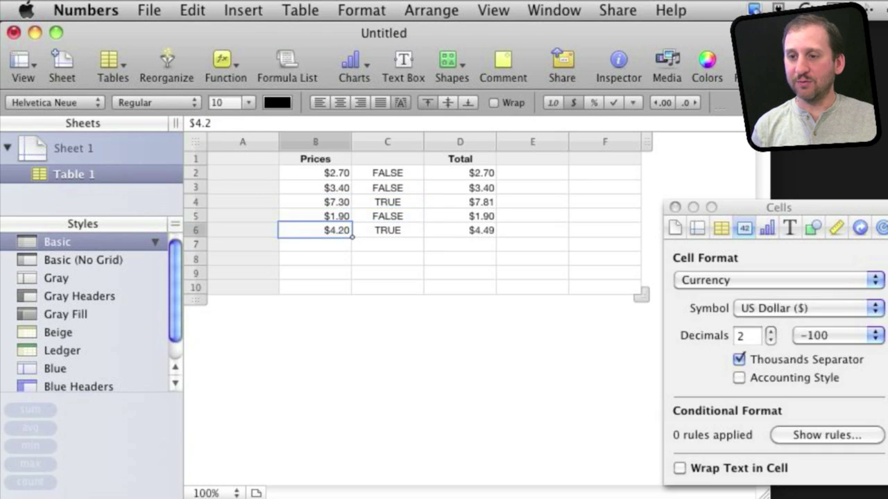
pyautogui.press('Right')
pyautogui.press('Left')
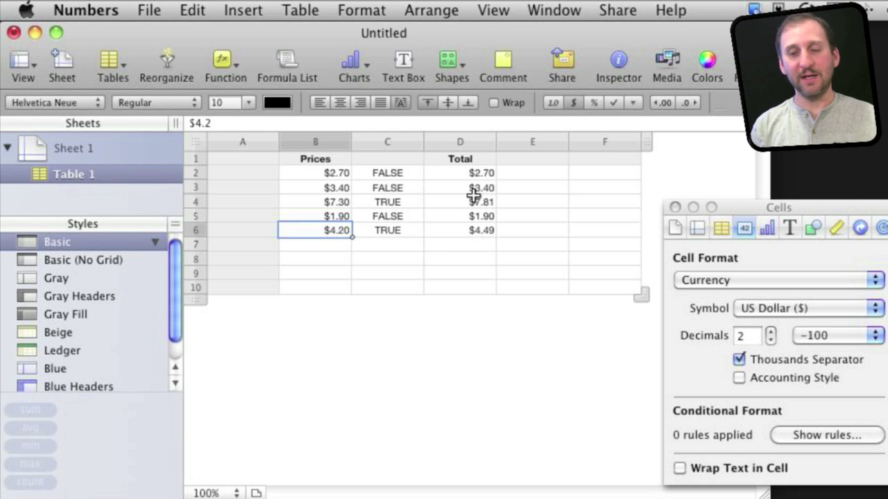
pyautogui.press('Escape')
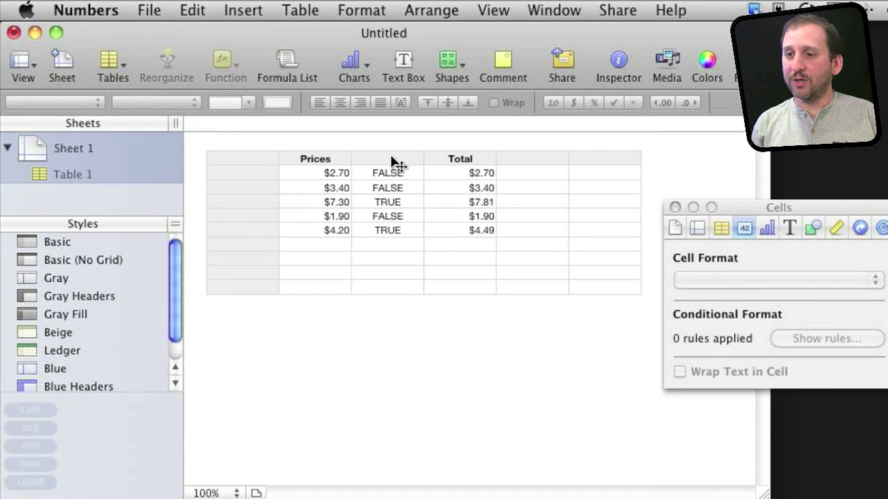
# Clear the comparison formulas from C2 to C6 and enter the header Type in C1
pyautogui.click(390, 173)
pyautogui.moveTo(391, 191); pyautogui.dragTo(390, 232)
pyautogui.press('Delete')
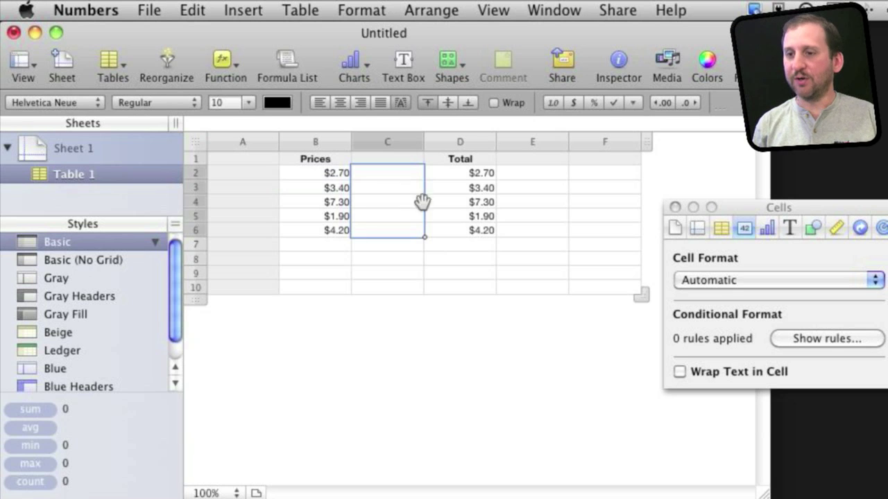
pyautogui.click(405, 158)
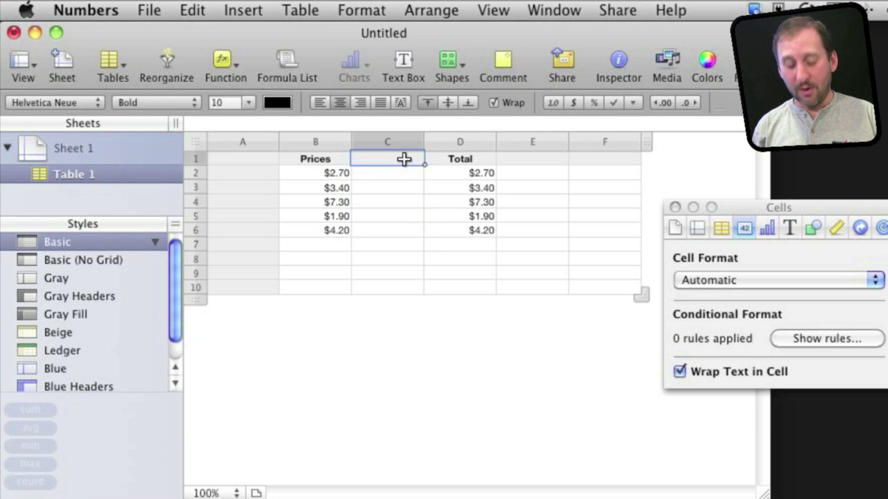
pyautogui.write('Type')
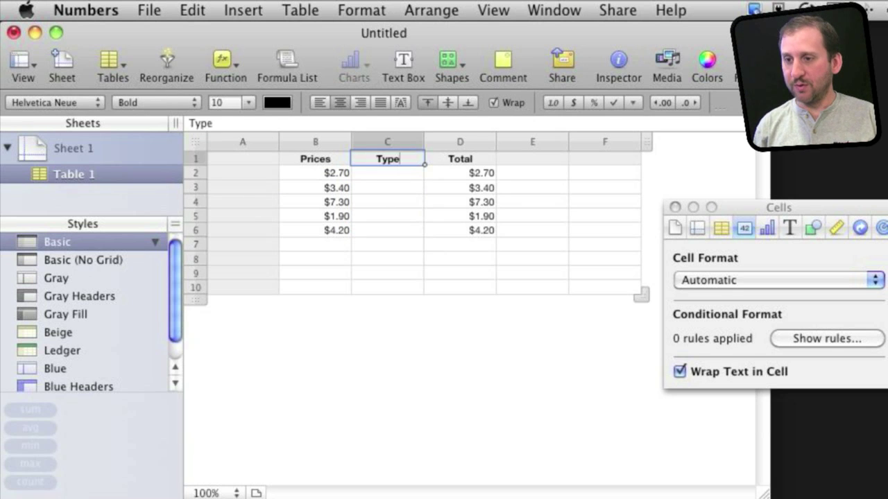
pyautogui.press('Return')
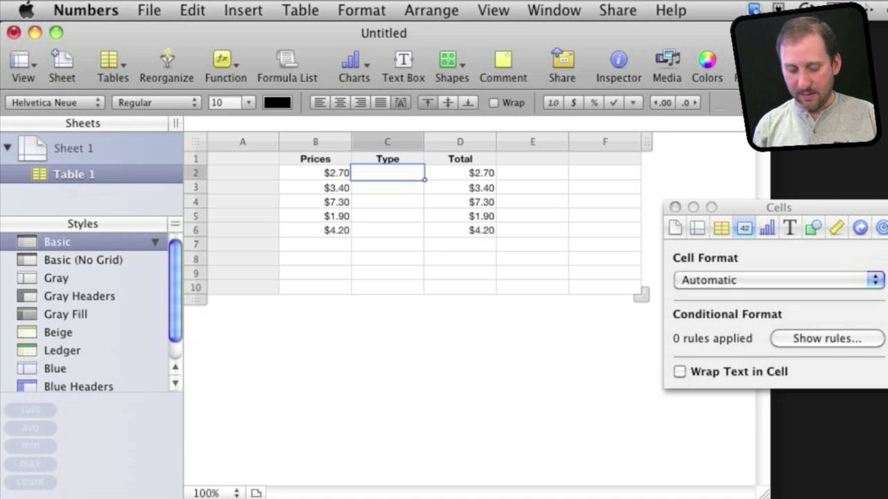
# Enter Grocery in C2 and Other in C3 under Type
pyautogui.write('Grocery')
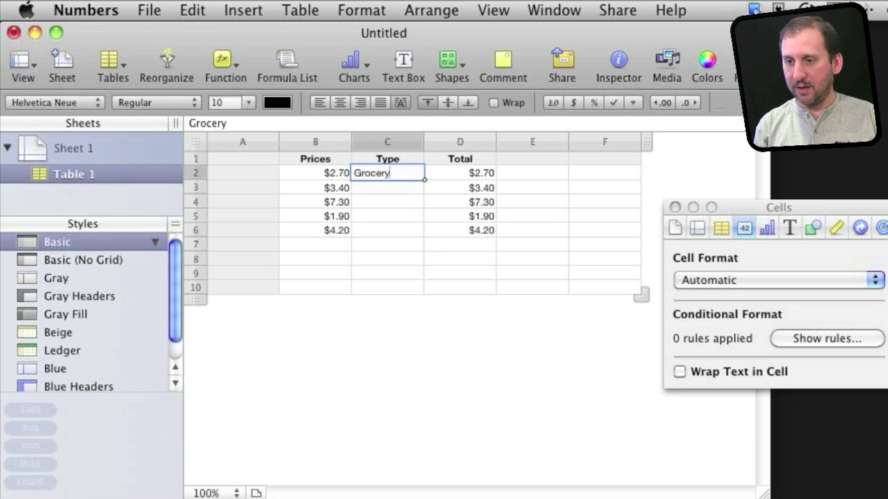
pyautogui.press('Return')
pyautogui.write('Other')
pyautogui.press('Return')
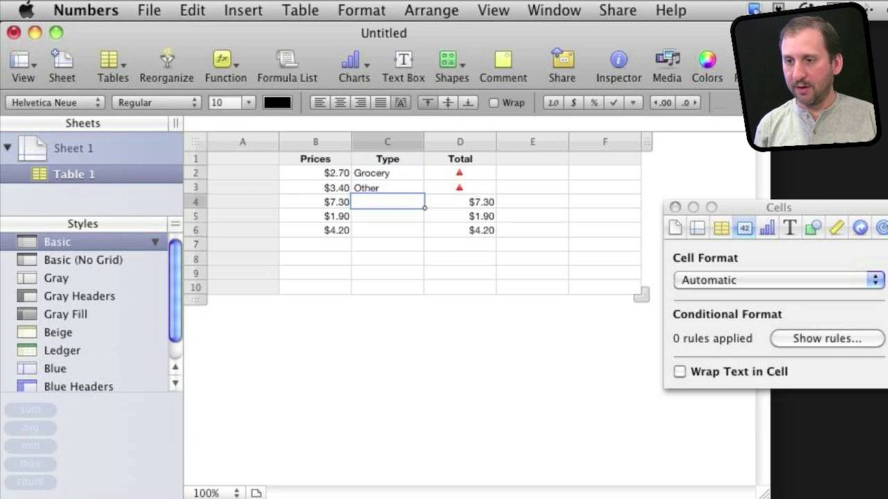
# Fill the remaining Type cells with Grocery in C4 and C5 and Other in C6
pyautogui.press('Up')
pyautogui.press('Up')
pyautogui.press('Down')
pyautogui.press('Down')
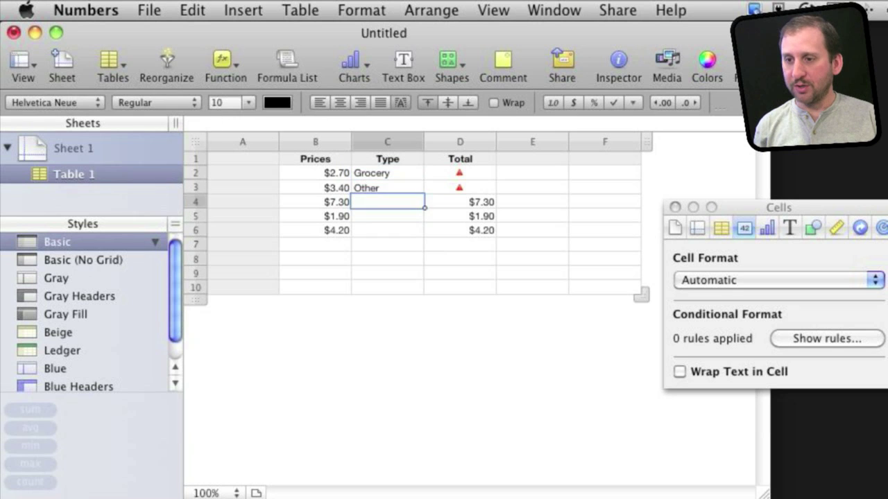
pyautogui.write('Grocery')
pyautogui.press('Down')
pyautogui.write('Grocery')
pyautogui.press('Down')
pyautogui.press('Up')
pyautogui.press('Up')
pyautogui.press('Up')
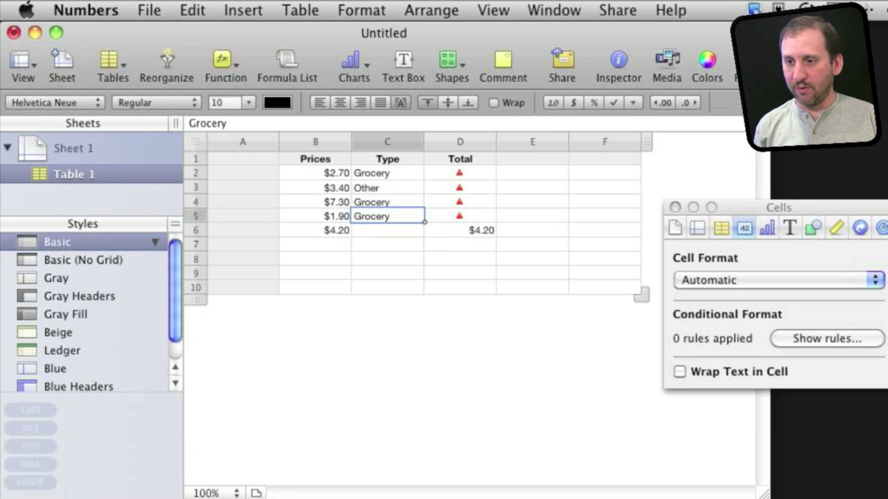
pyautogui.press('Down')
pyautogui.press('Down')
pyautogui.press('Down')
pyautogui.write('Other')
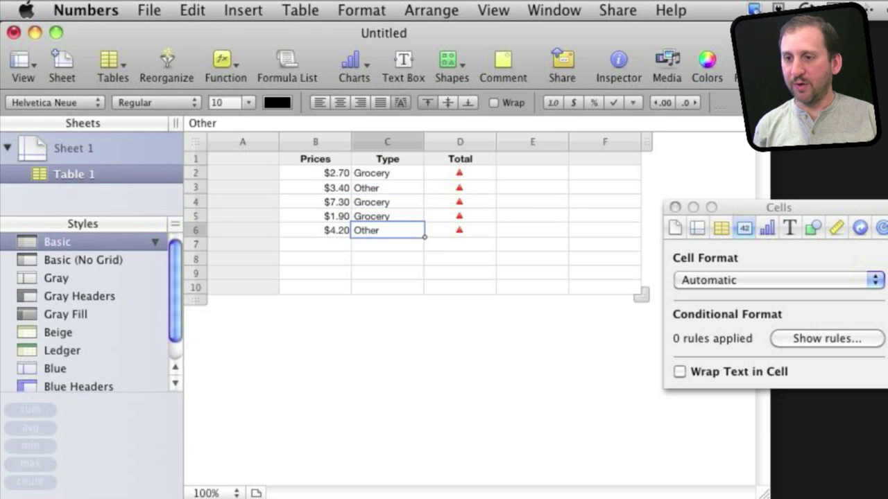
pyautogui.press('Down')
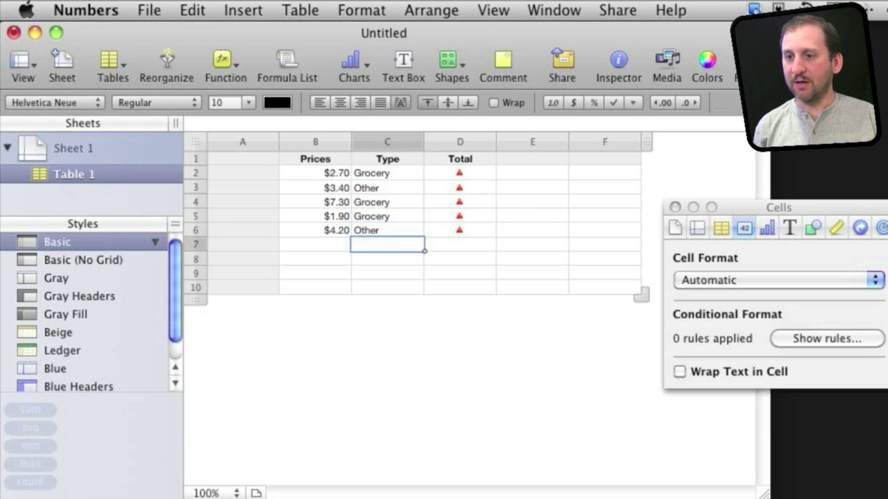
# Change the Total formula in D2 to =IF(C2="Other",B2*1.07,B2)
pyautogui.click(475, 174)
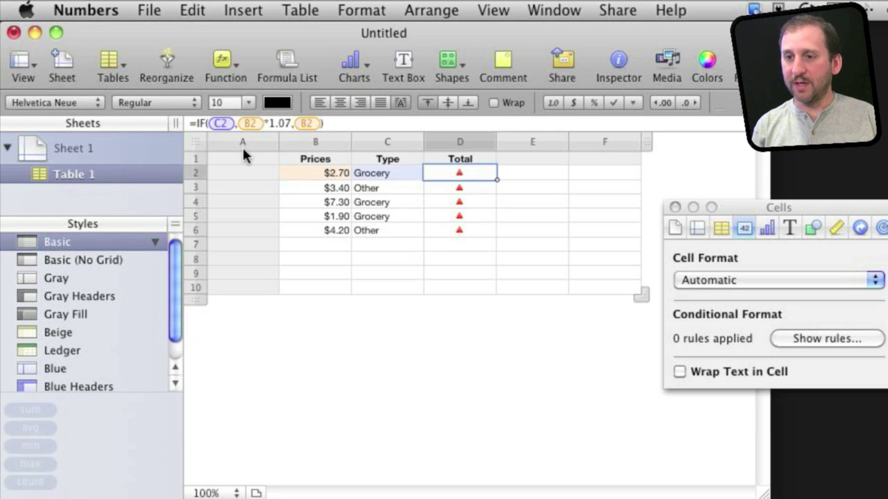
pyautogui.click(220, 123)
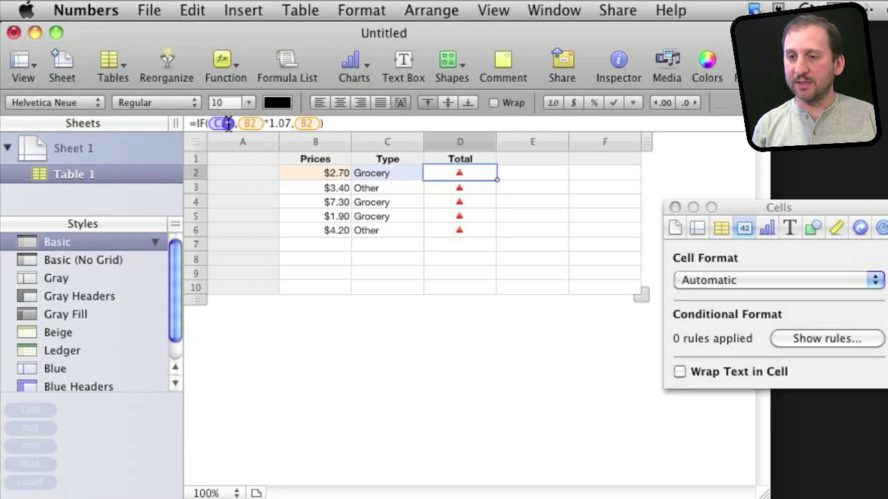
pyautogui.click(237, 124)
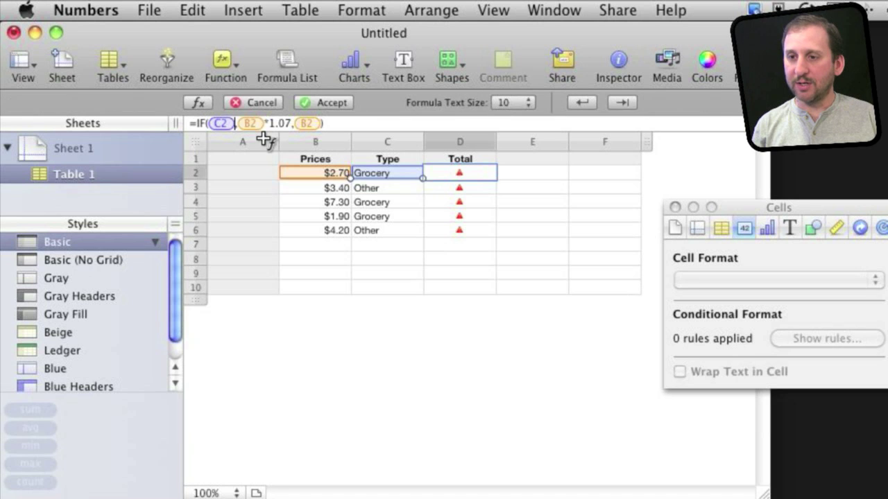
pyautogui.press('BackSpace')
pyautogui.press('BackSpace')
pyautogui.press('BackSpace')
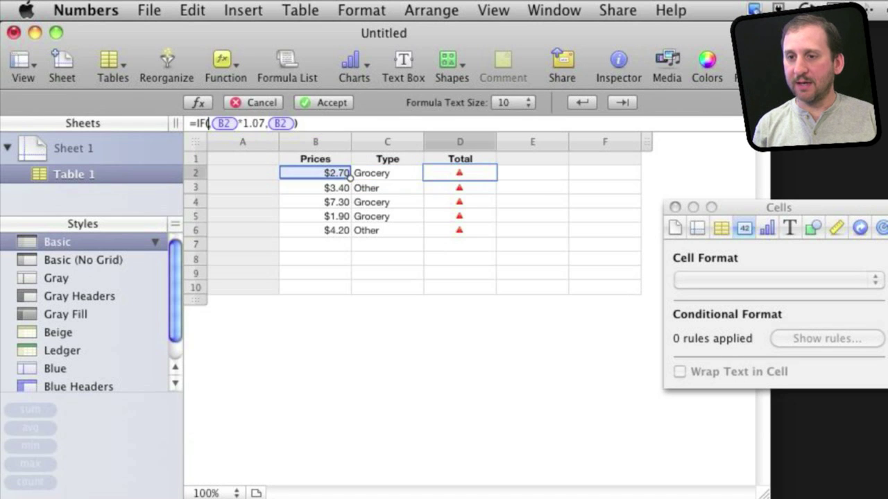
pyautogui.click(387, 173)
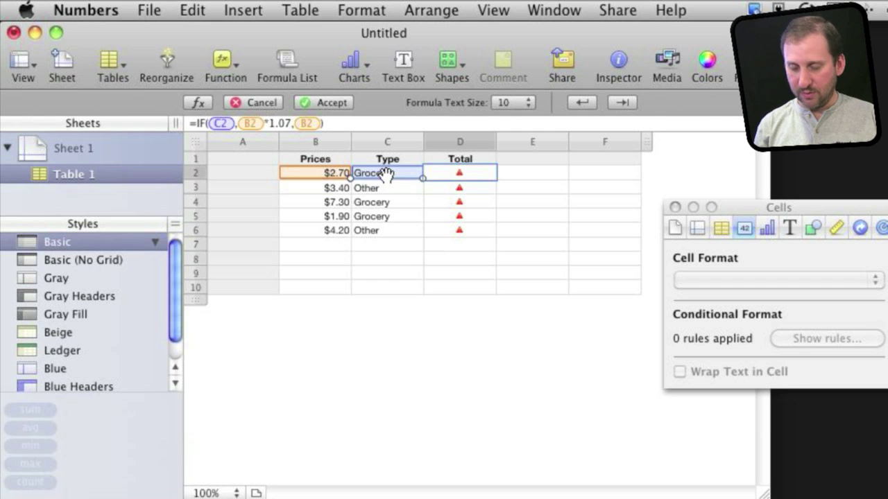
pyautogui.write('="')
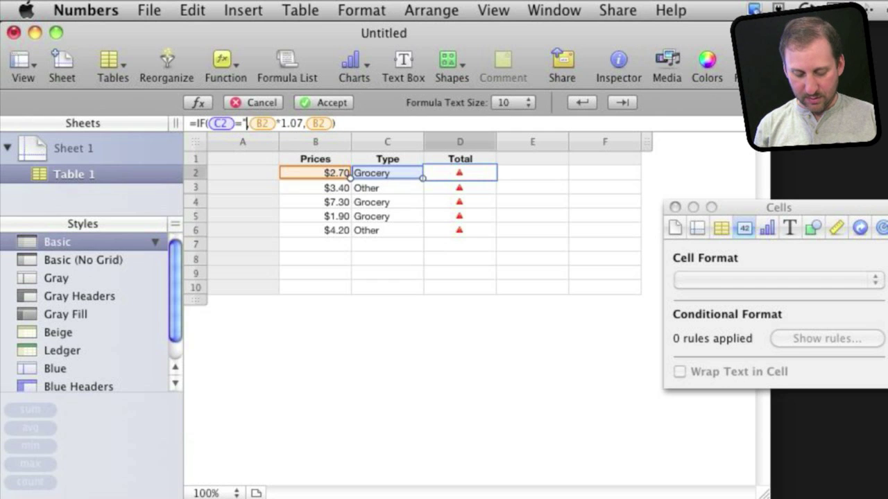
pyautogui.write('Grove')
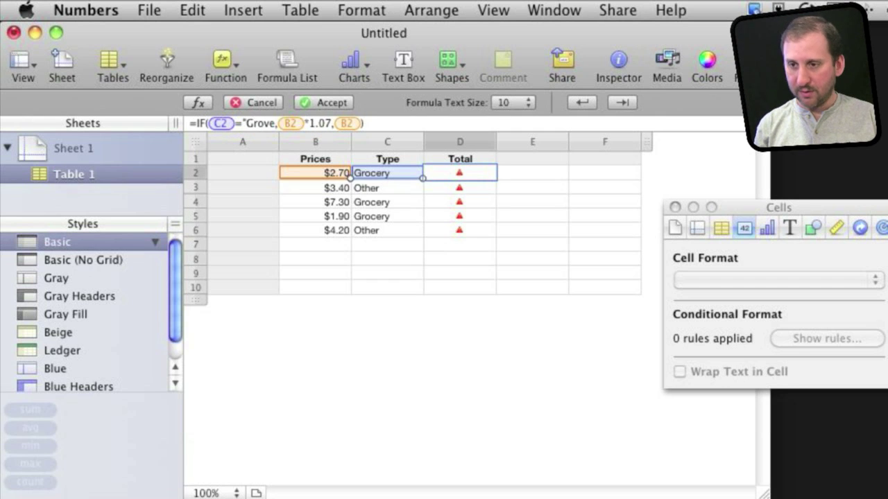
pyautogui.press('BackSpace')
pyautogui.press('BackSpace')
pyautogui.press('BackSpace')
pyautogui.press('BackSpace')
pyautogui.press('BackSpace')
pyautogui.write('Othe')
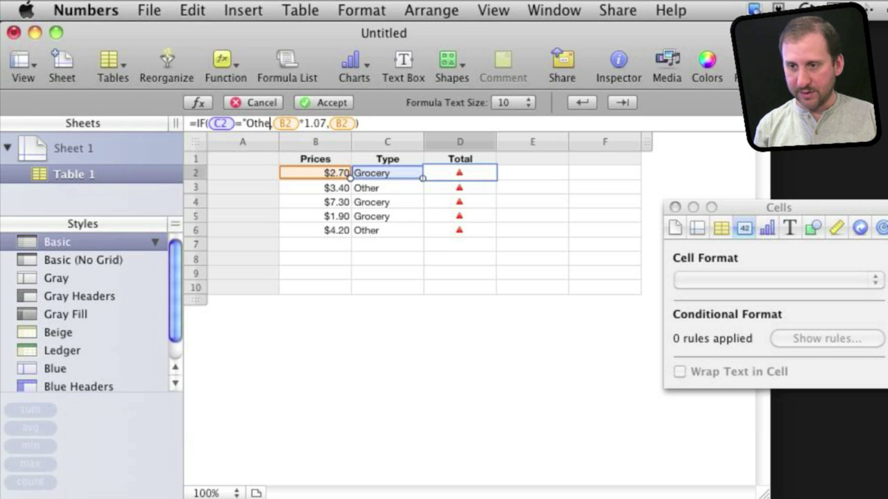
pyautogui.write('r"')
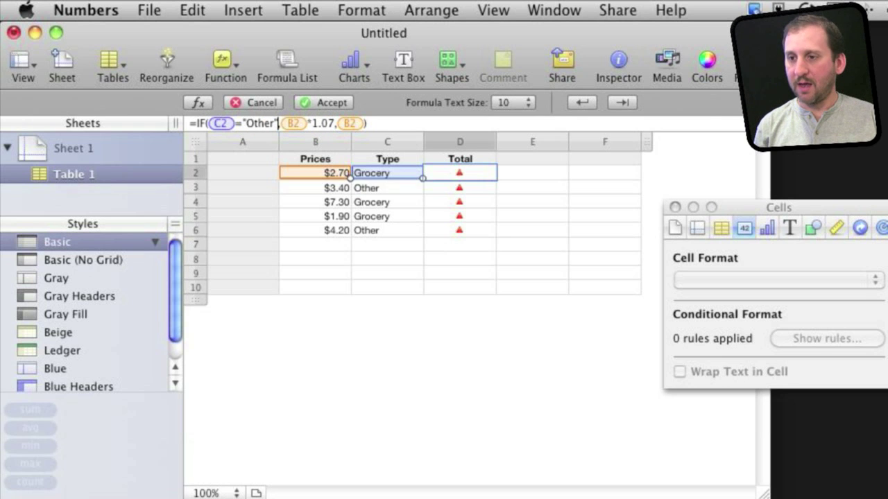
pyautogui.press('Return')
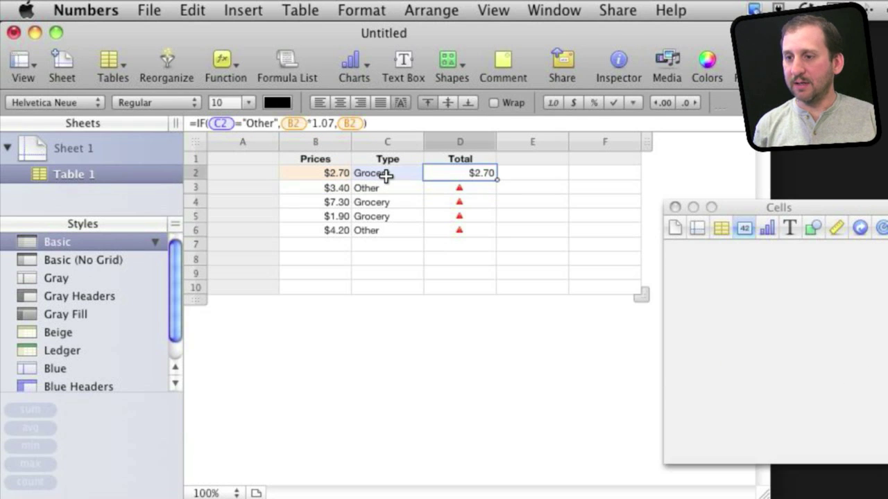
# Copy the revised Total formula from D2 into cells D3 to D6
pyautogui.press('Down')
pyautogui.press('super+v')
pyautogui.press('Down')
pyautogui.press('super+v')
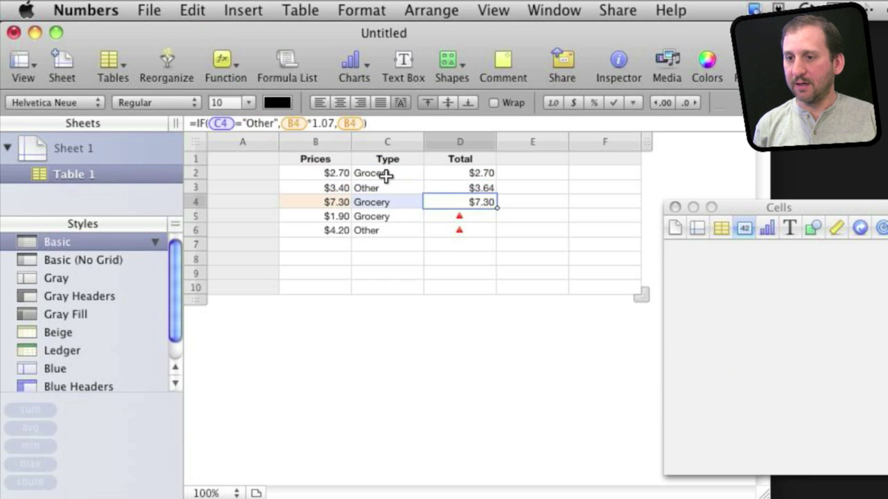
pyautogui.press('Down')
pyautogui.press('super+v')
pyautogui.press('Down')
pyautogui.press('super+v')
pyautogui.press('Down')
pyautogui.press('Left')
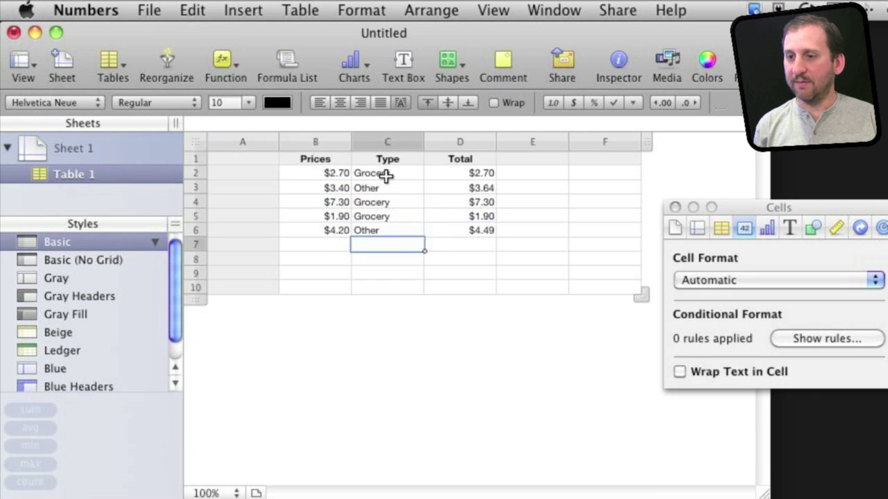
pyautogui.press('Up')
pyautogui.press('Right')
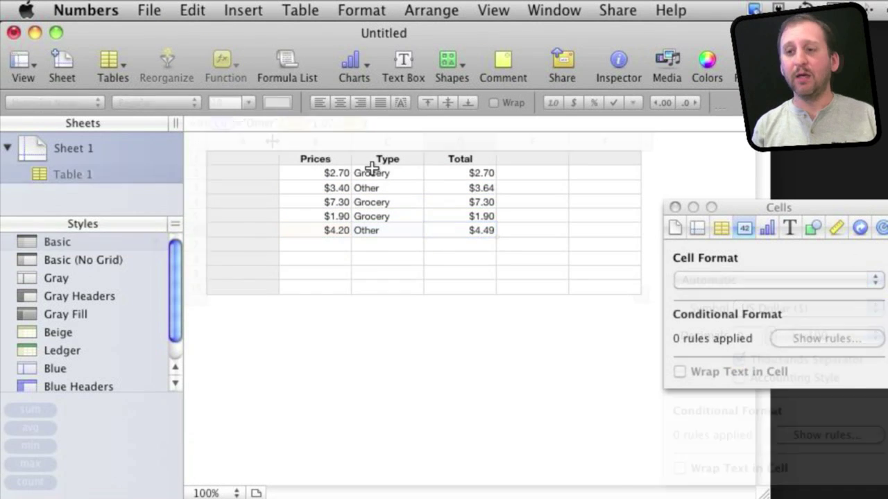
# Clear the Type entries from C2 to C6
pyautogui.click(375, 173)
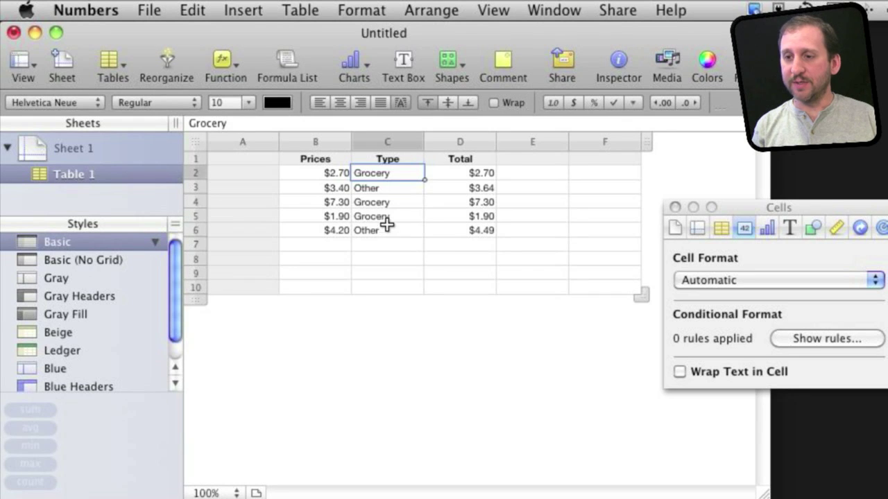
pyautogui.keyDown('shift'); pyautogui.click(388, 228); pyautogui.keyUp('shift')
pyautogui.press('Delete')
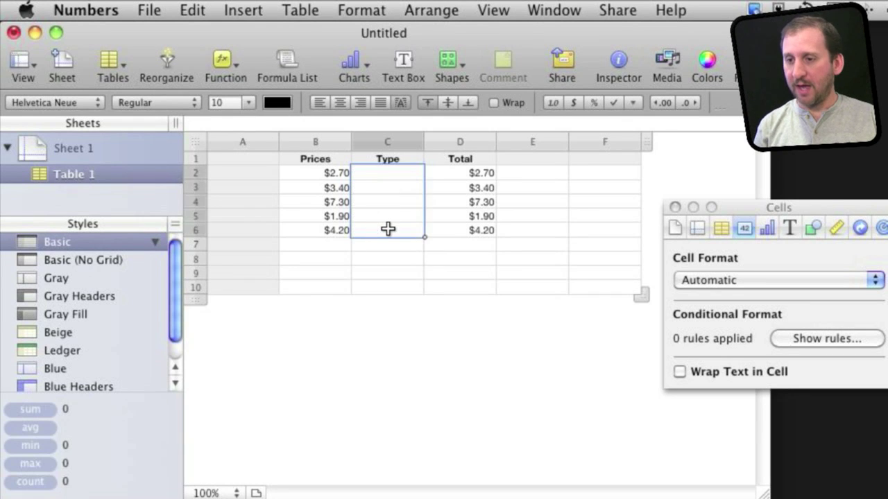
# Format cell C2 in the Type column as a Pop-up Menu and remove its default items 1, 2 and 3
pyautogui.click(395, 173)
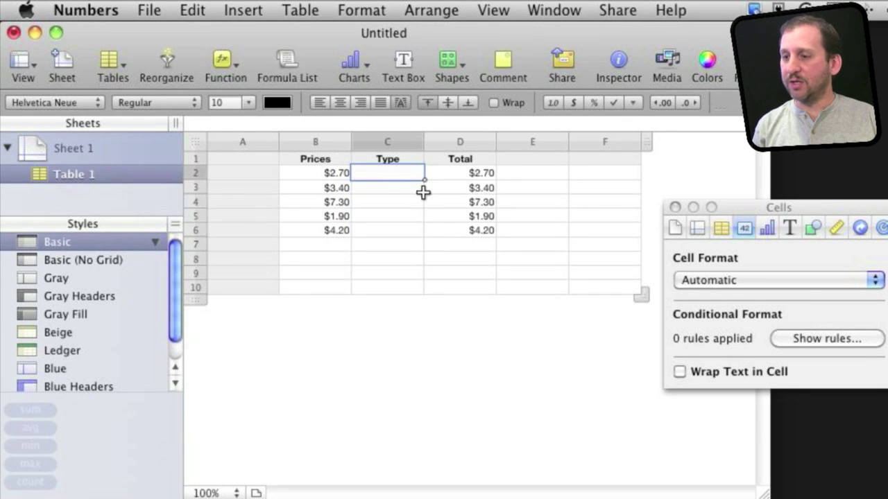
pyautogui.click(792, 281)
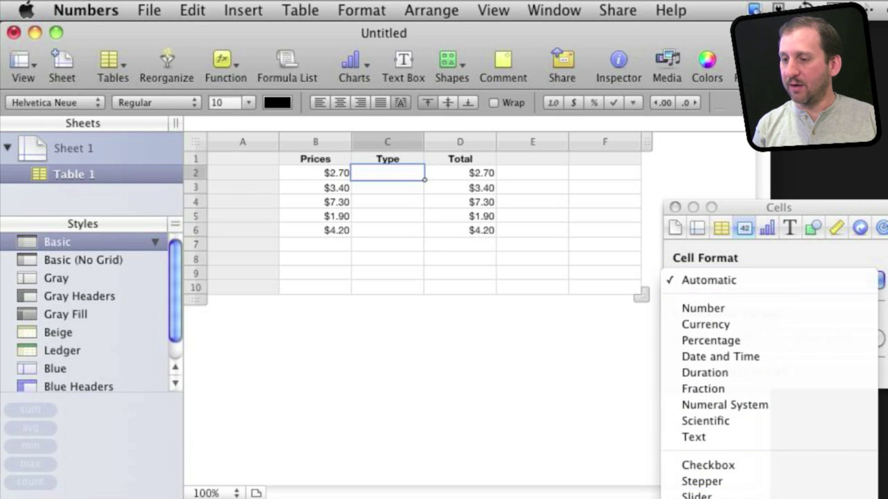
pyautogui.click(714, 489)
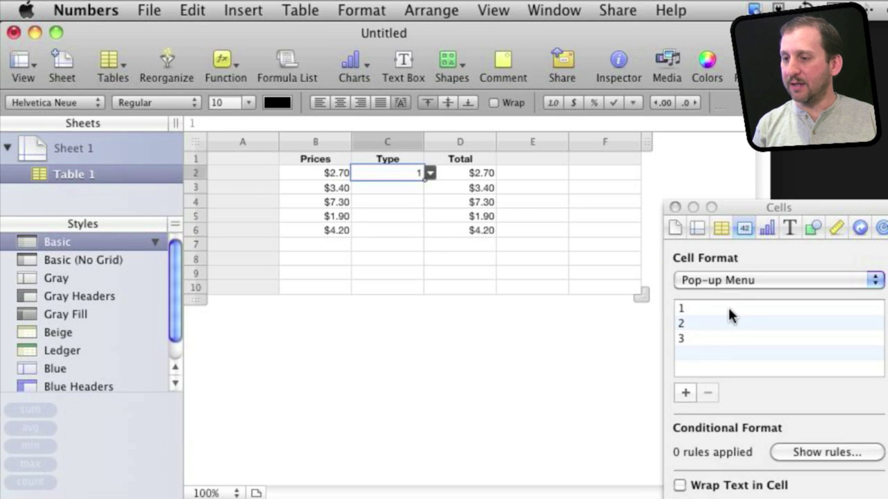
pyautogui.click(730, 309)
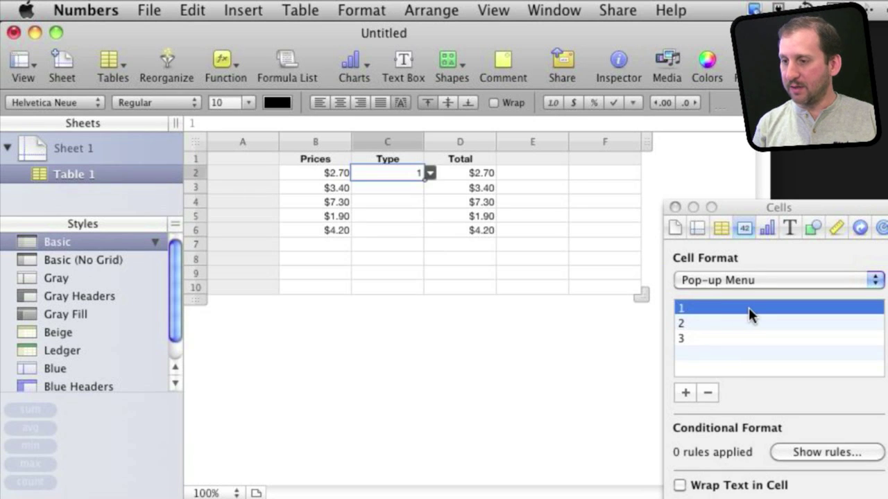
pyautogui.click(706, 392)
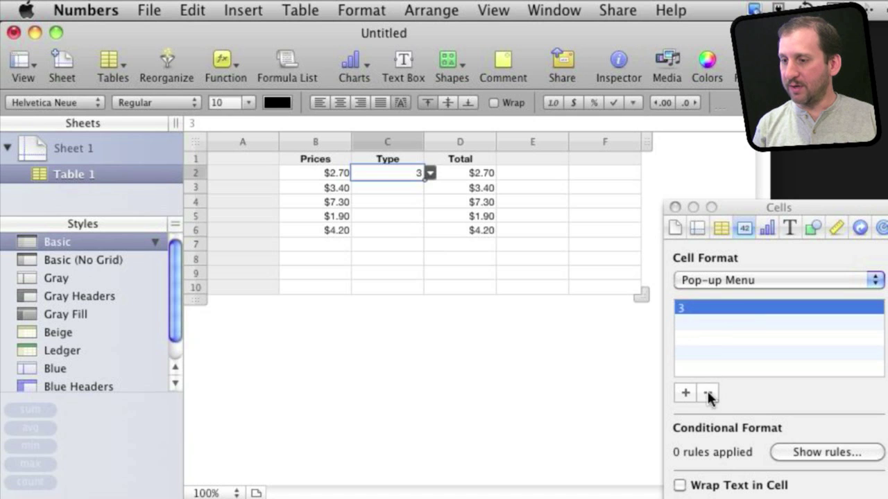
pyautogui.click(706, 392)
# Add Grocery and Other as the pop-up items for C2 and close the cell format settings
pyautogui.click(690, 391)
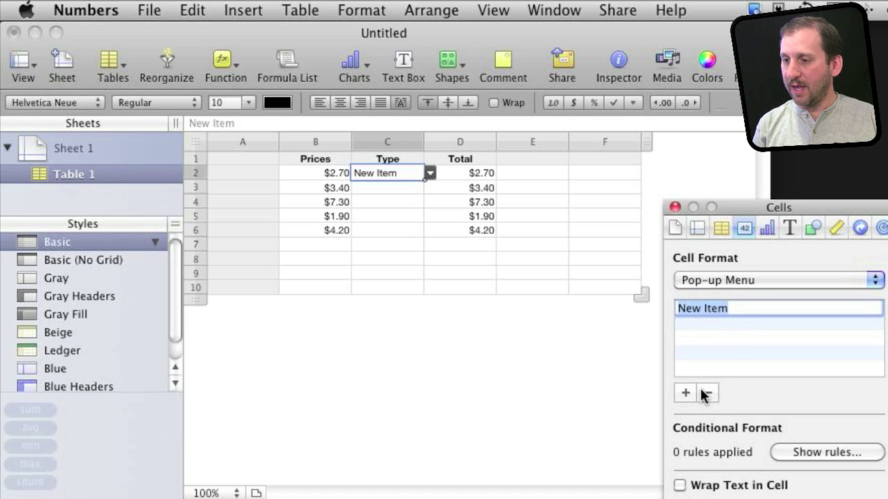
pyautogui.write('C')
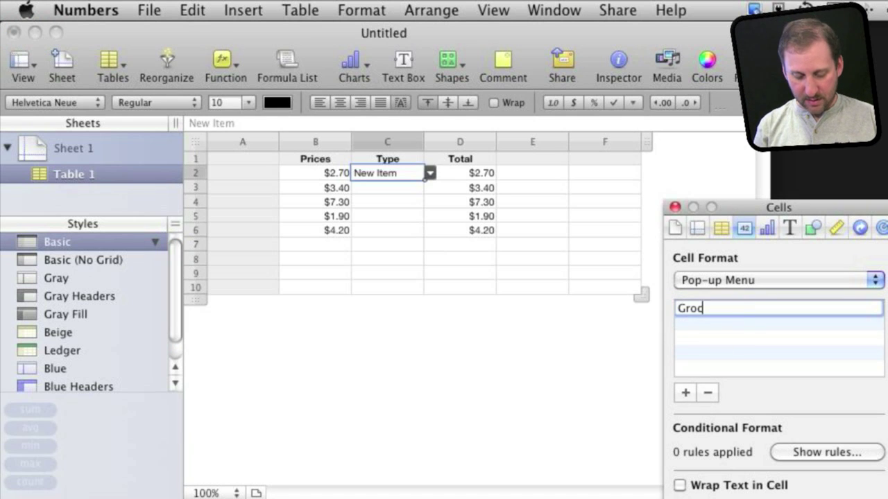
pyautogui.press('Return')
pyautogui.click(687, 392)
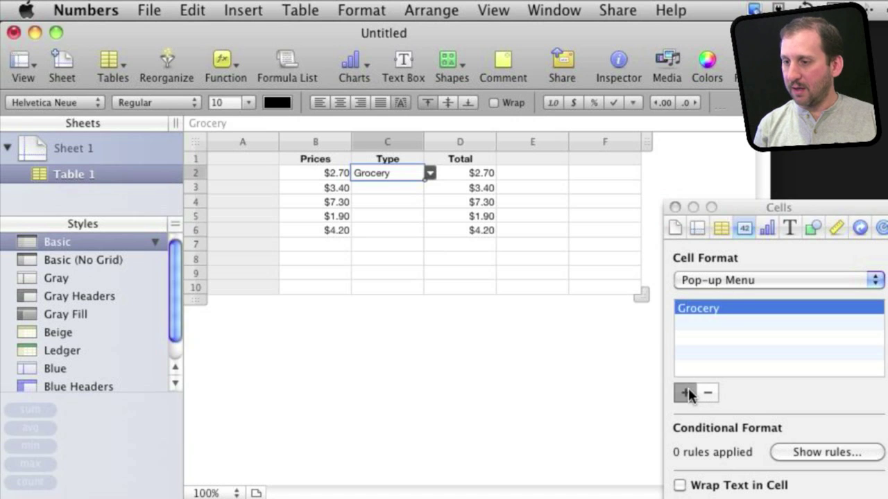
pyautogui.write('Other')
pyautogui.press('Return')
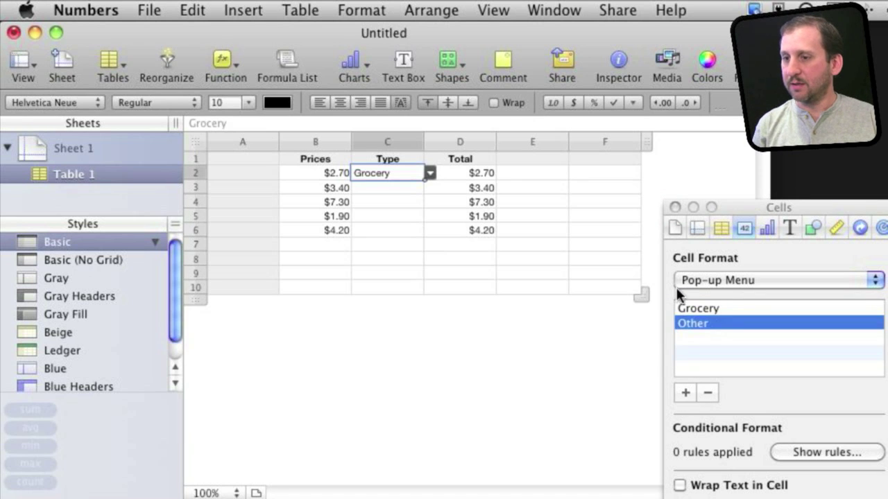
pyautogui.click(674, 208)
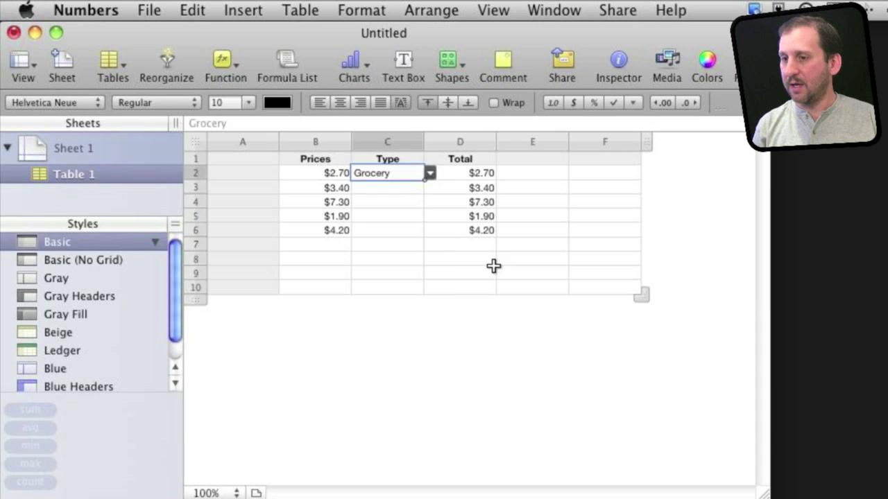
# Copy the Grocery pop-up cell from C2 into cells C3 to C6
pyautogui.click(409, 298)
pyautogui.click(386, 174)
pyautogui.click(388, 194)
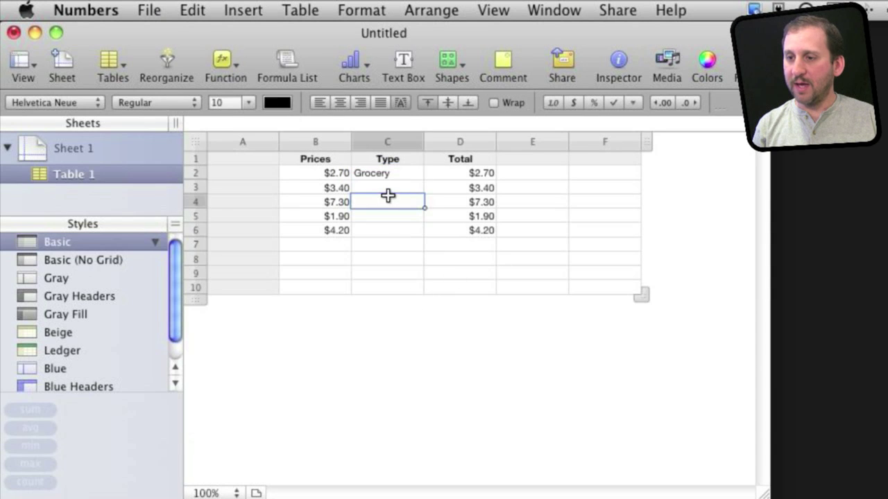
pyautogui.write('Grocery')
pyautogui.click(388, 206)
pyautogui.write('G')
pyautogui.click(388, 216)
pyautogui.write('G')
pyautogui.click(390, 234)
pyautogui.write('G')
pyautogui.press('Escape')
# Choose Other in the Type pop-ups of cells C3 and C5
pyautogui.click(407, 187)
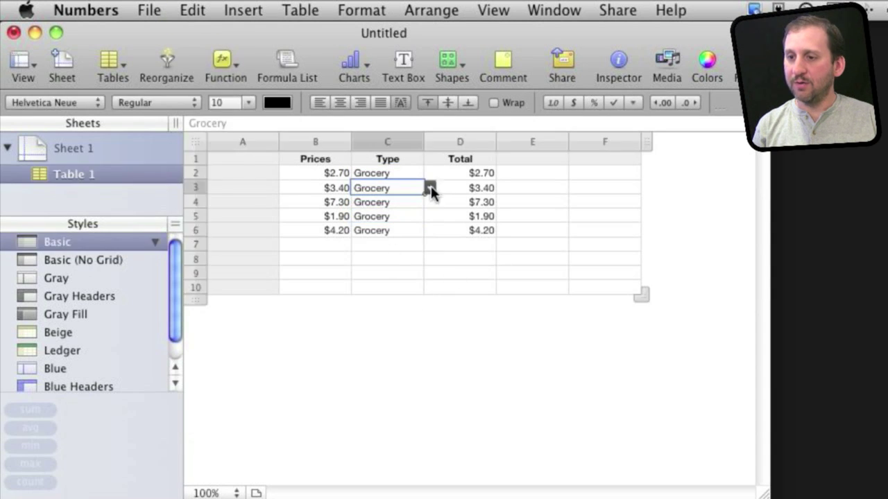
pyautogui.click(430, 188)
pyautogui.click(397, 210)
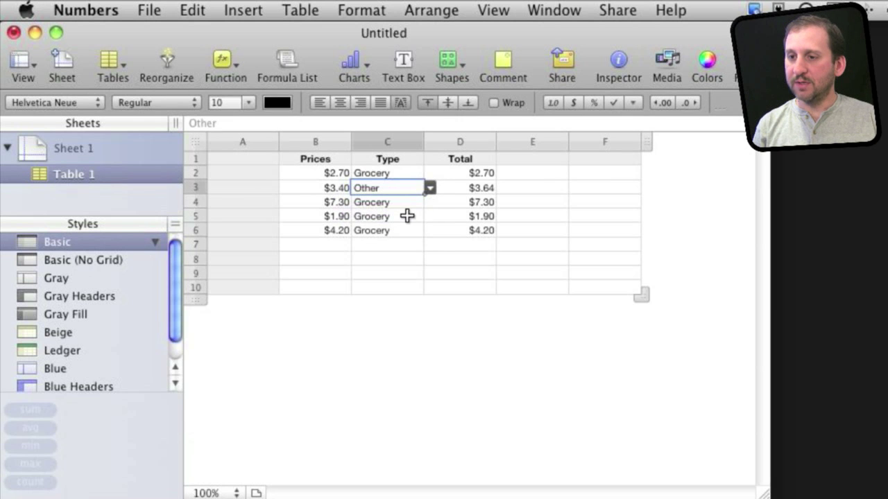
pyautogui.click(407, 216)
pyautogui.click(430, 216)
pyautogui.click(410, 237)
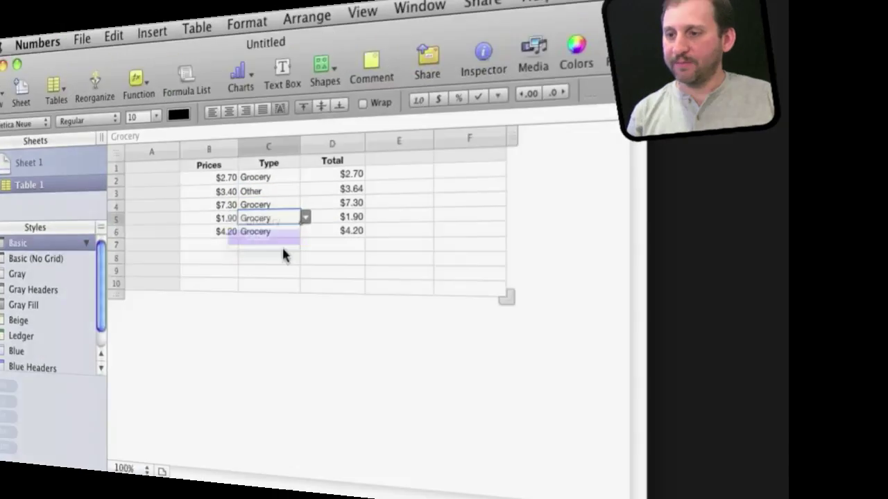